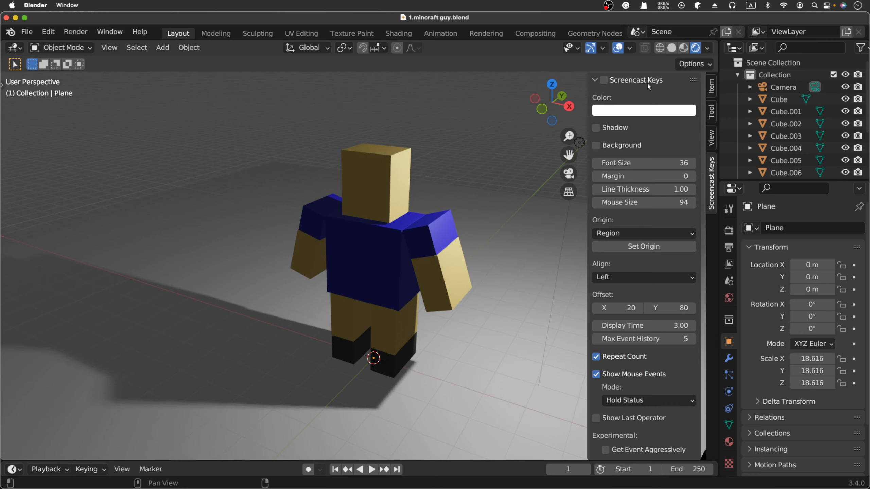
Enable the Screencast Keys overlay, collapse its settings and hide the viewport sidebar.
{"action": "left_click", "coordinate": [595, 80]}
{"action": "left_click", "coordinate": [604, 80]}
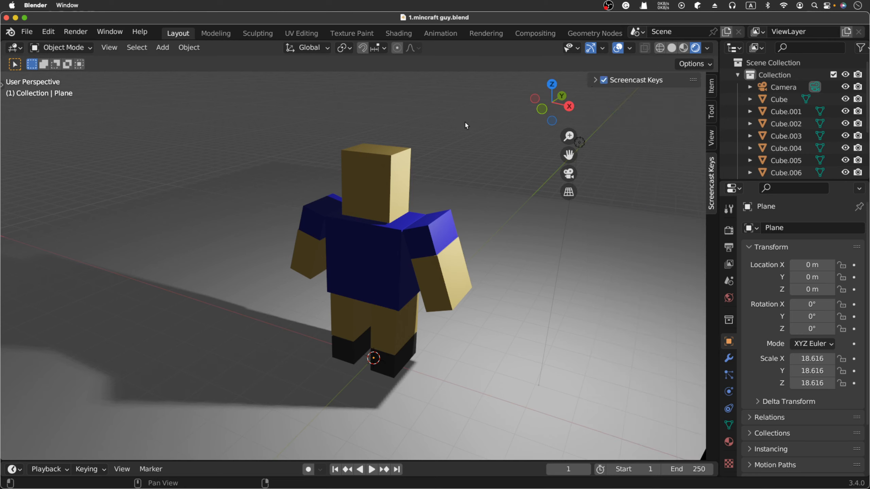
{"action": "key", "text": "n"}
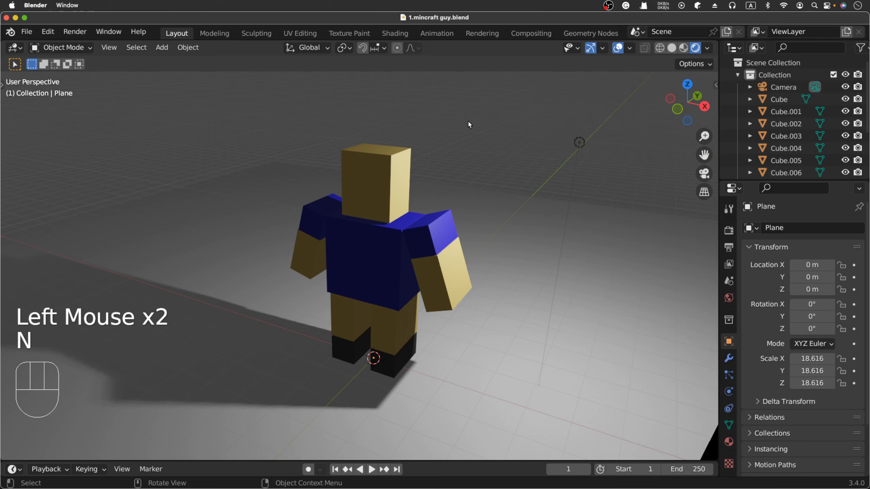
{"action": "left_click", "coordinate": [468, 124]}
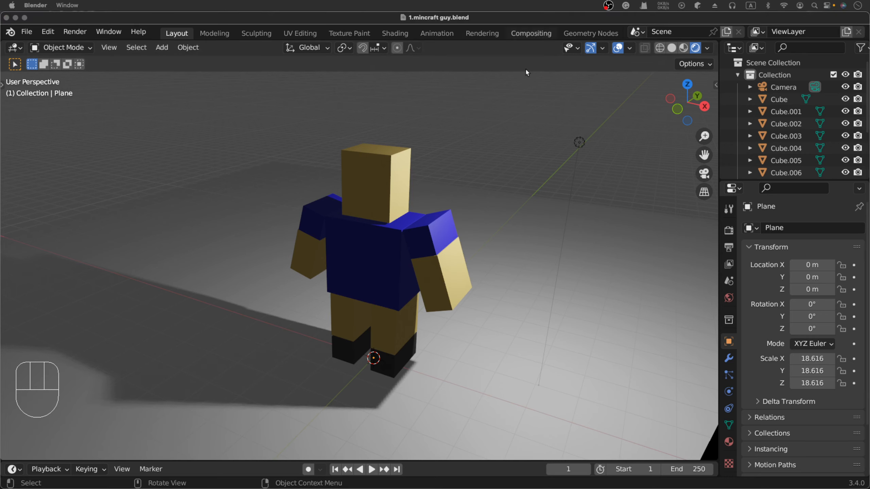
{"action": "left_click", "coordinate": [541, 106]}
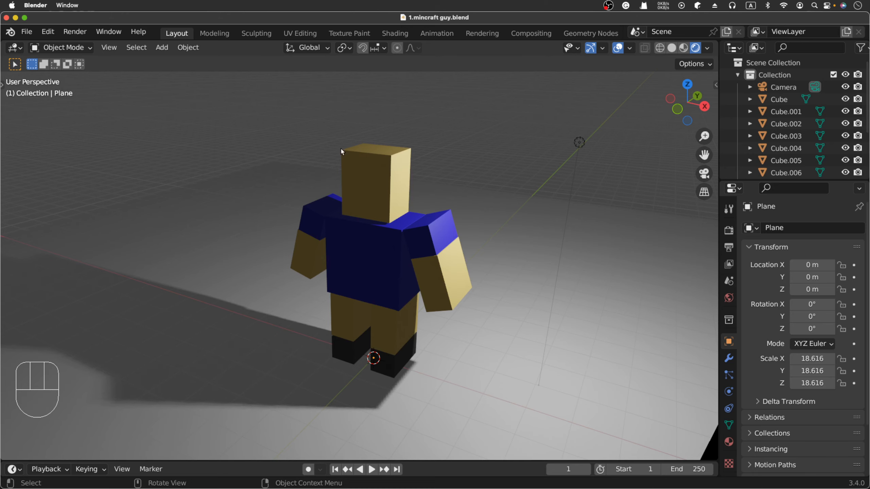
{"action": "left_click", "coordinate": [465, 113]}
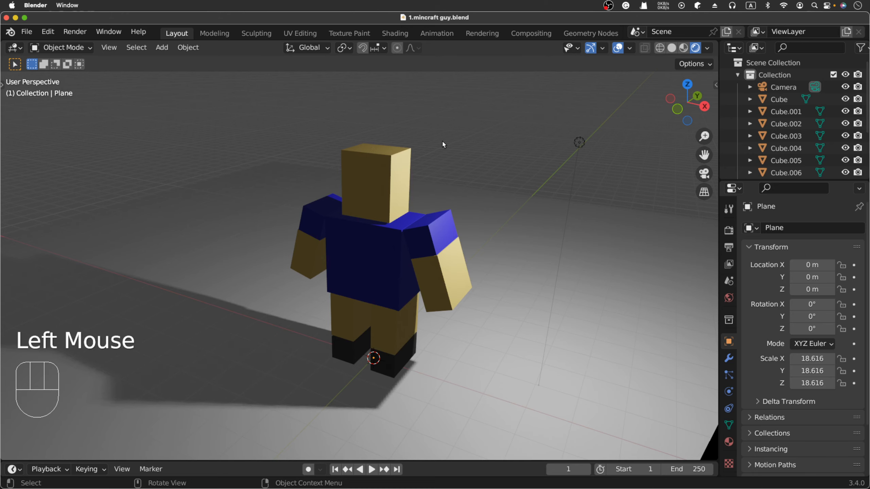
{"action": "left_click_drag", "start_coordinate": [441, 140], "coordinate": [472, 134]}
{"action": "left_click", "coordinate": [610, 132]}
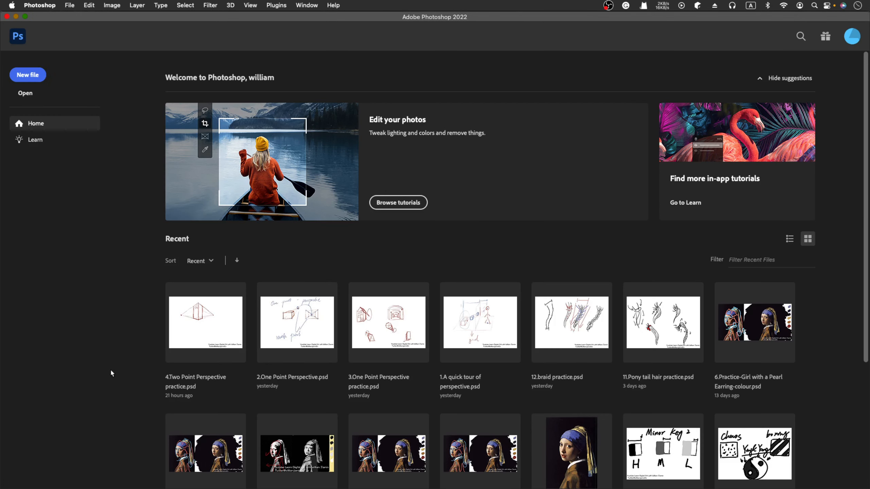
In Photoshop, create a new document from the recent 10 x 7 in, 300 ppi preset with a white background.
{"action": "scroll", "coordinate": [514, 271], "scroll_direction": "down", "scroll_amount": 5}
{"action": "scroll", "coordinate": [514, 271], "scroll_direction": "up", "scroll_amount": 3}
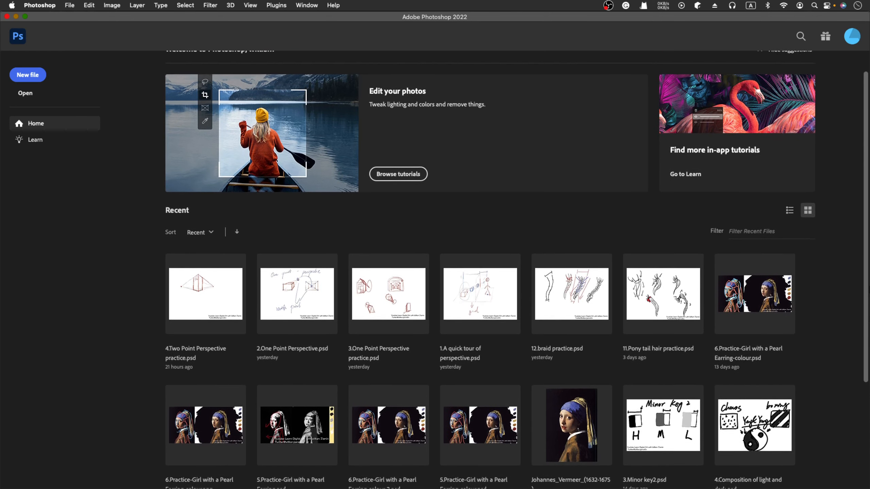
{"action": "scroll", "coordinate": [514, 271], "scroll_direction": "up", "scroll_amount": 1}
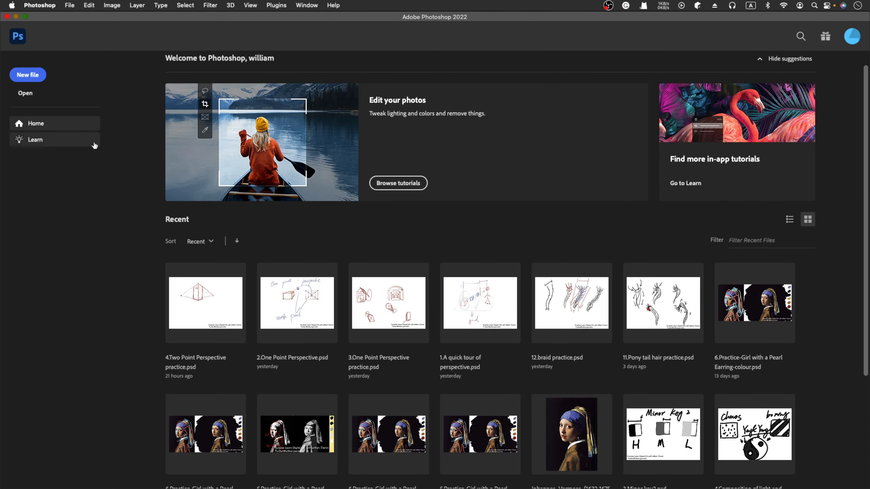
{"action": "left_click", "coordinate": [33, 80]}
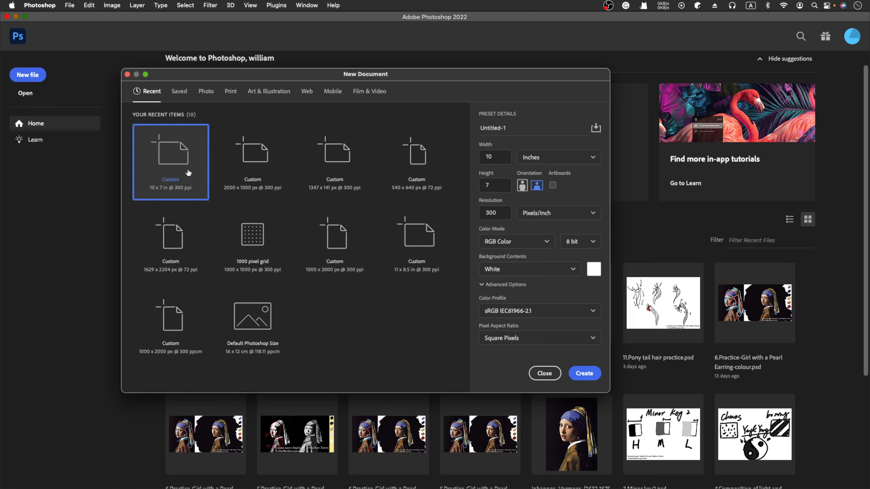
{"action": "left_click", "coordinate": [577, 373]}
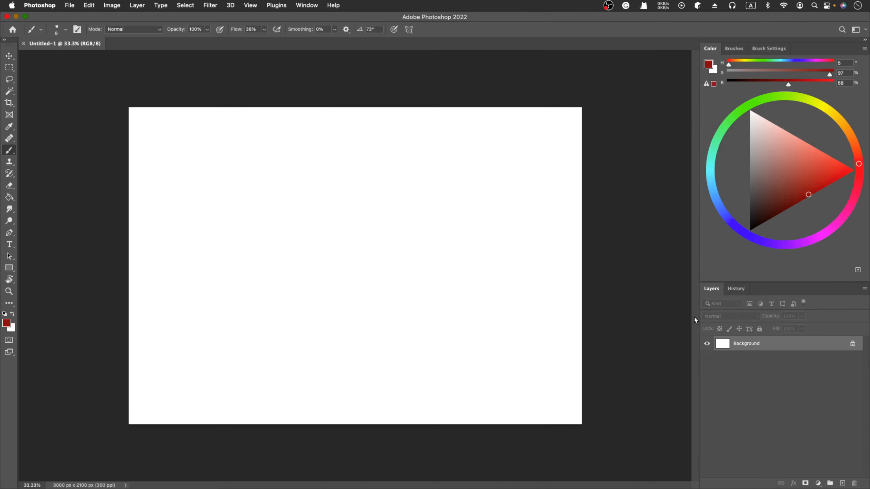
{"action": "key", "text": "super+plus"}
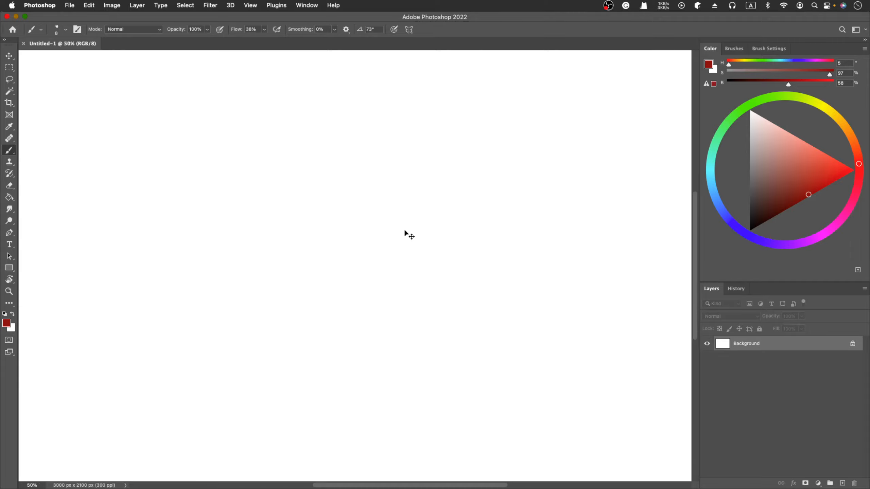
{"action": "key", "text": "super+minus"}
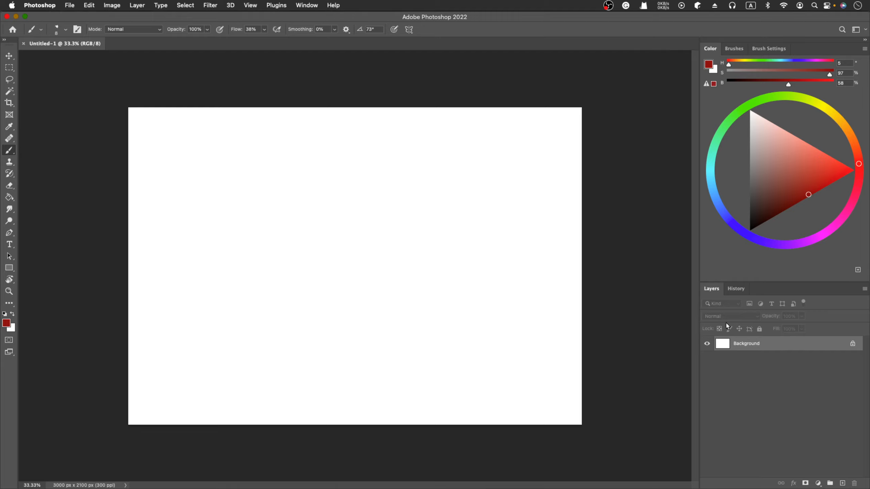
Add a new layer and handwrite the headings "facing you" and "side view" in red along the canvas's upper edge.
{"action": "left_click", "coordinate": [842, 483]}
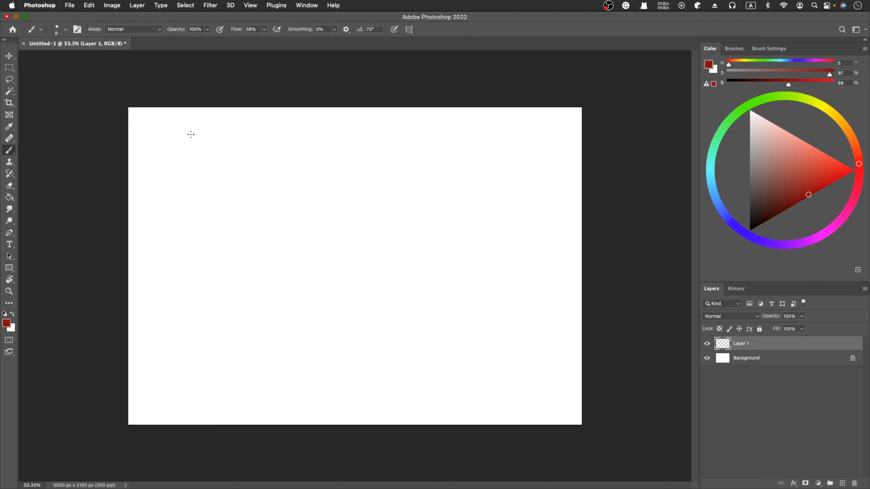
{"action": "mouse_move", "coordinate": [192, 129]}
{"action": "left_mouse_down"}
{"action": "mouse_move", "coordinate": [176, 149]}
{"action": "mouse_move", "coordinate": [222, 134]}
{"action": "mouse_move", "coordinate": [216, 156]}
{"action": "mouse_move", "coordinate": [252, 155]}
{"action": "left_mouse_up"}
{"action": "left_click_drag", "start_coordinate": [255, 137], "coordinate": [271, 134]}
{"action": "left_click_drag", "start_coordinate": [440, 134], "coordinate": [442, 140]}
{"action": "mouse_move", "coordinate": [450, 133]}
{"action": "left_mouse_down"}
{"action": "mouse_move", "coordinate": [451, 139]}
{"action": "mouse_move", "coordinate": [462, 124]}
{"action": "mouse_move", "coordinate": [530, 136]}
{"action": "mouse_move", "coordinate": [539, 126]}
{"action": "left_mouse_up"}
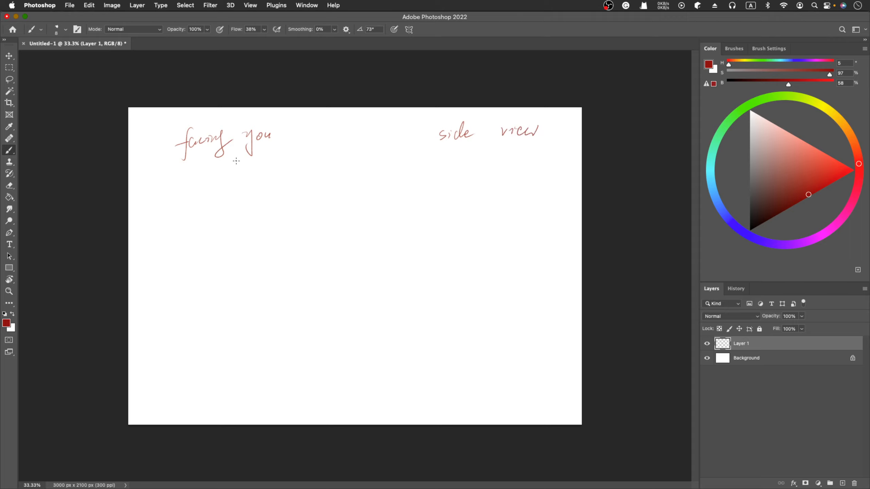
Erase the word "you" with an enlarged eraser and handwrite "view" in its place with the brush.
{"action": "key", "text": "e"}
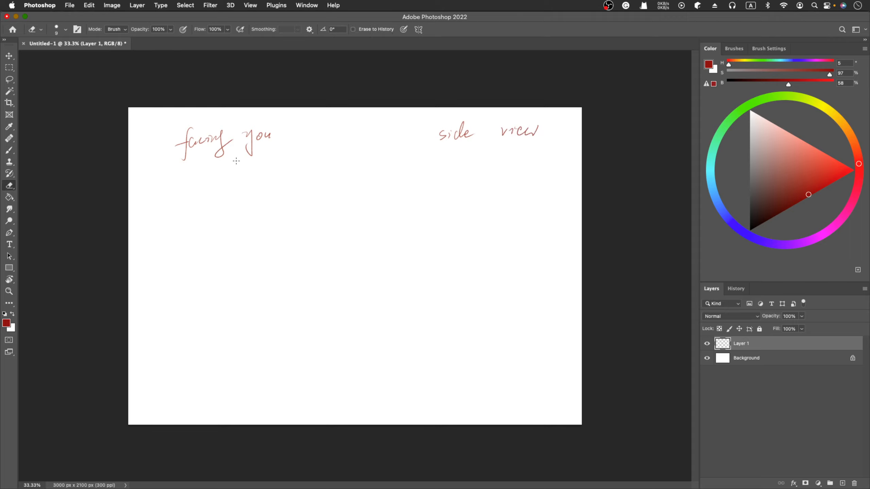
{"action": "left_click", "coordinate": [248, 133]}
{"action": "key", "text": "bracketright"}
{"action": "key", "text": "bracketright"}
{"action": "key", "text": "bracketright"}
{"action": "key", "text": "bracketright"}
{"action": "left_click_drag", "start_coordinate": [248, 147], "coordinate": [272, 132]}
{"action": "left_click", "coordinate": [247, 157]}
{"action": "key", "text": "b"}
{"action": "mouse_move", "coordinate": [245, 131]}
{"action": "left_mouse_down"}
{"action": "mouse_move", "coordinate": [261, 138]}
{"action": "mouse_move", "coordinate": [278, 128]}
{"action": "left_mouse_up"}
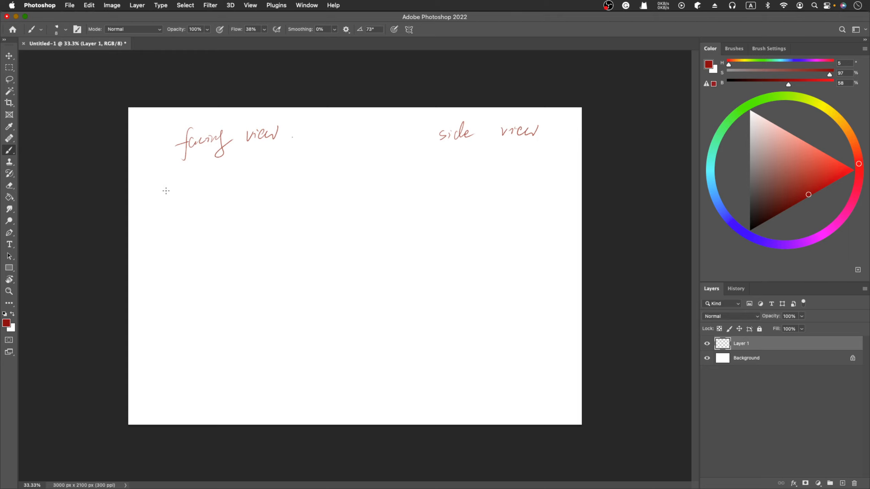
Add a new layer and draw a horizontal straight line about 2423 px long below the two headings with the Line tool.
{"action": "right_click", "coordinate": [13, 155]}
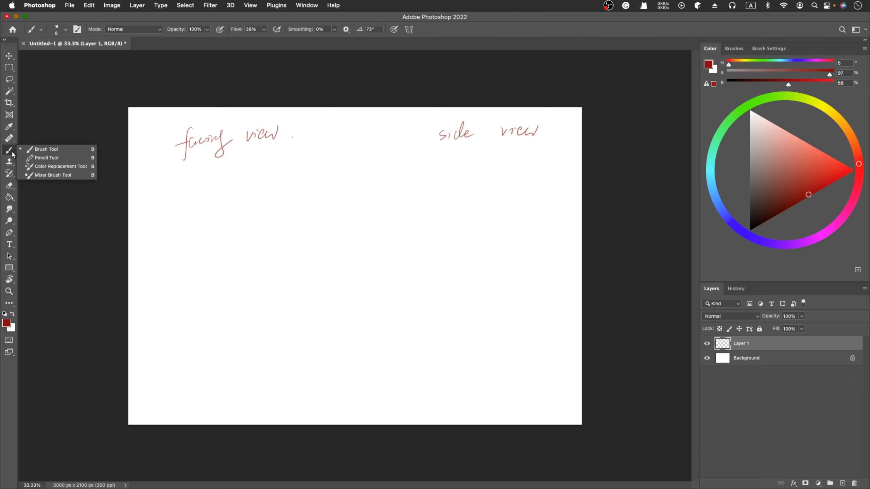
{"action": "left_click", "coordinate": [29, 114]}
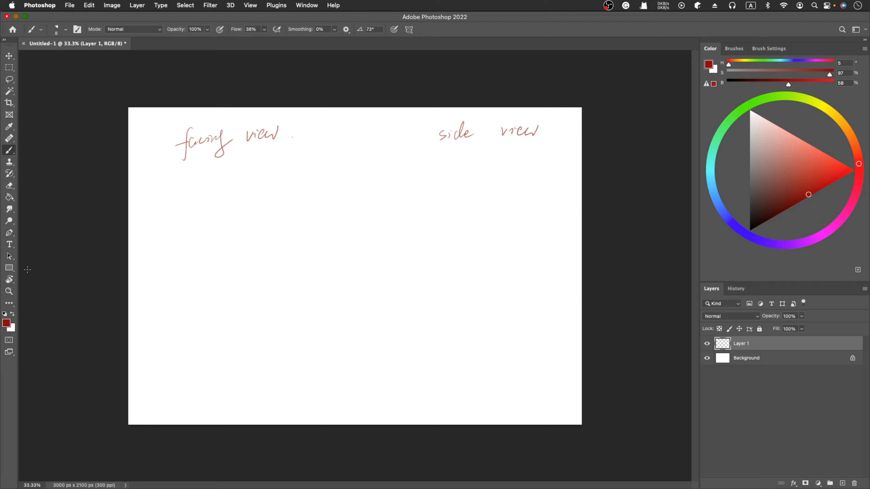
{"action": "left_click", "coordinate": [9, 268]}
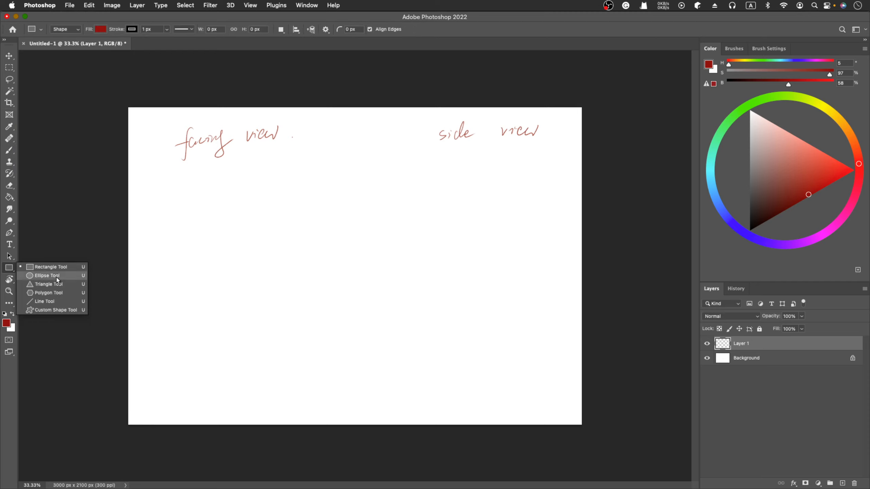
{"action": "left_click", "coordinate": [60, 301]}
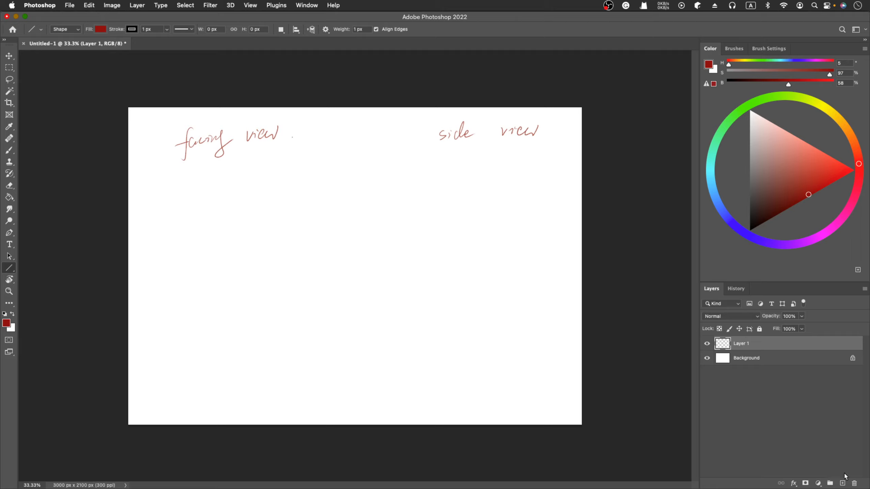
{"action": "left_click", "coordinate": [842, 482]}
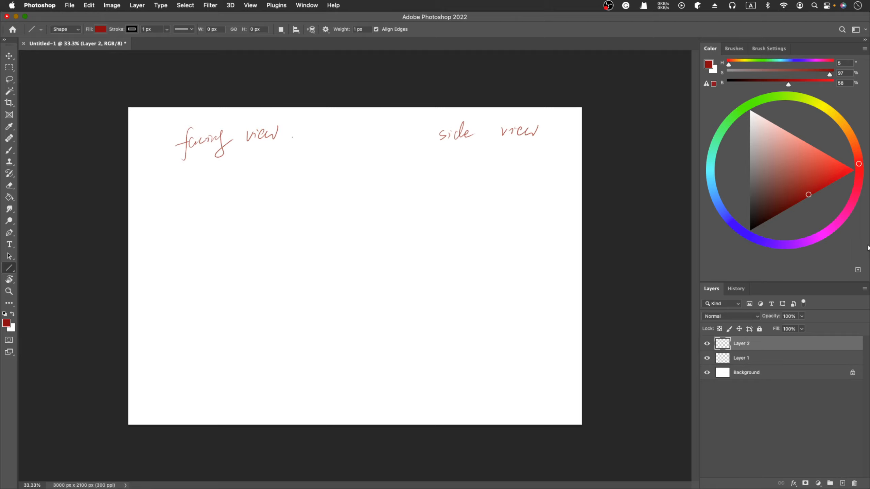
{"action": "left_click_drag", "start_coordinate": [176, 184], "coordinate": [543, 179]}
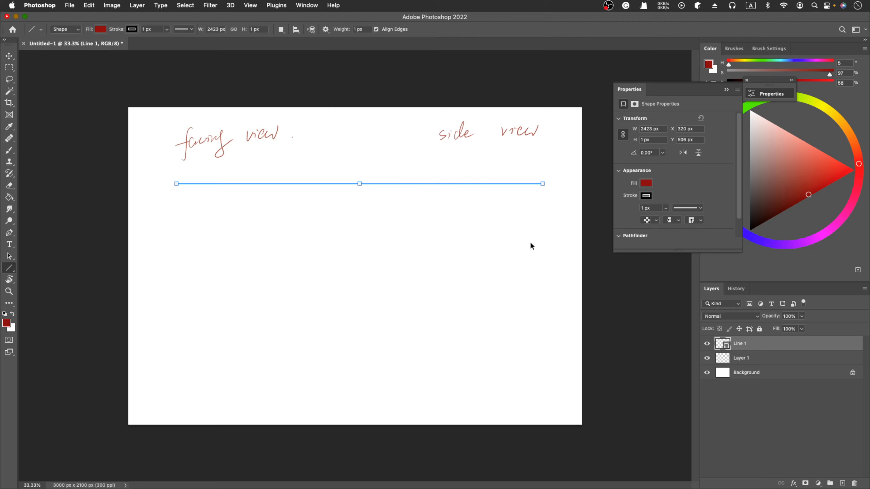
Scale the line into a solid band about 116 px tall spanning the canvas, accepting conversion to a regular path.
{"action": "key", "text": "super+t"}
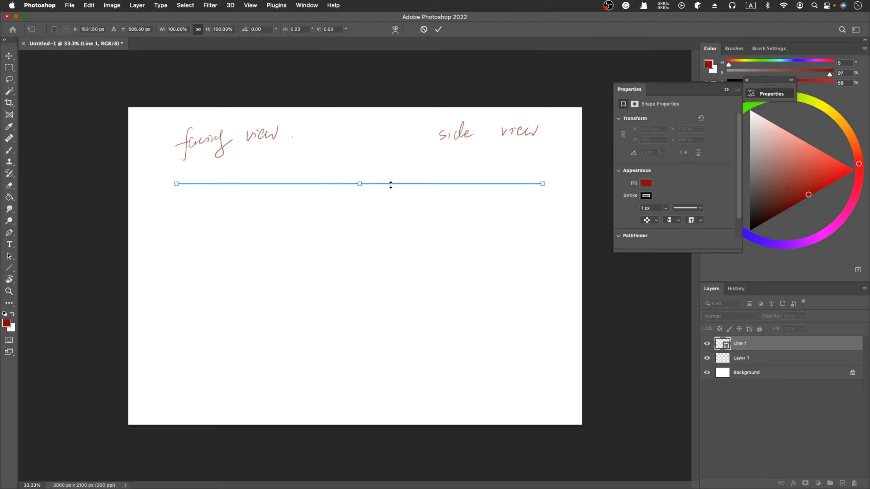
{"action": "left_click_drag", "start_coordinate": [390, 185], "coordinate": [386, 168]}
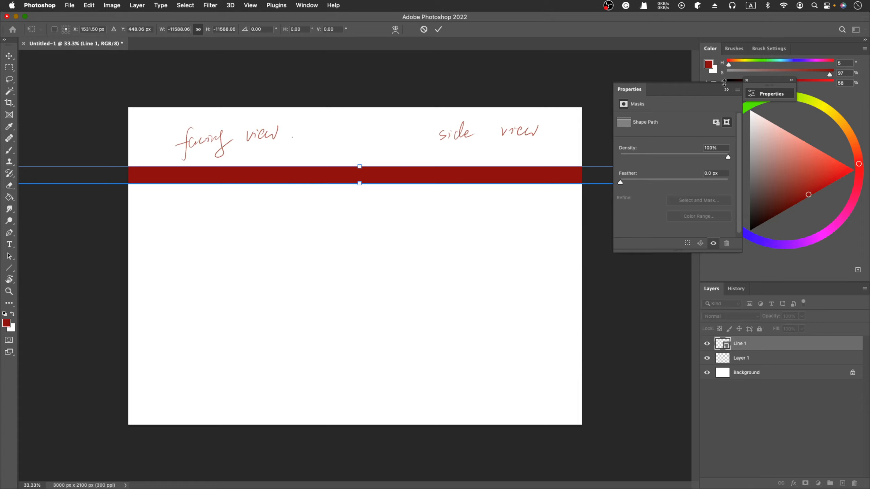
{"action": "left_click", "coordinate": [726, 89]}
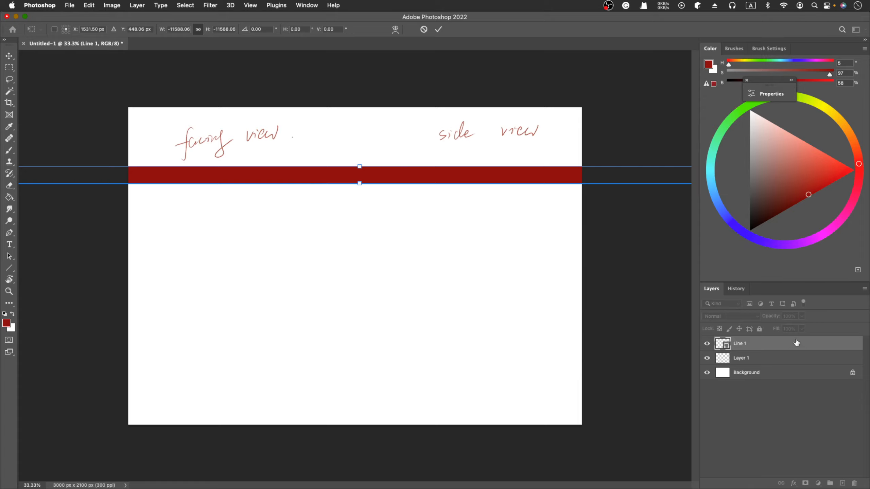
{"action": "key", "text": "Return"}
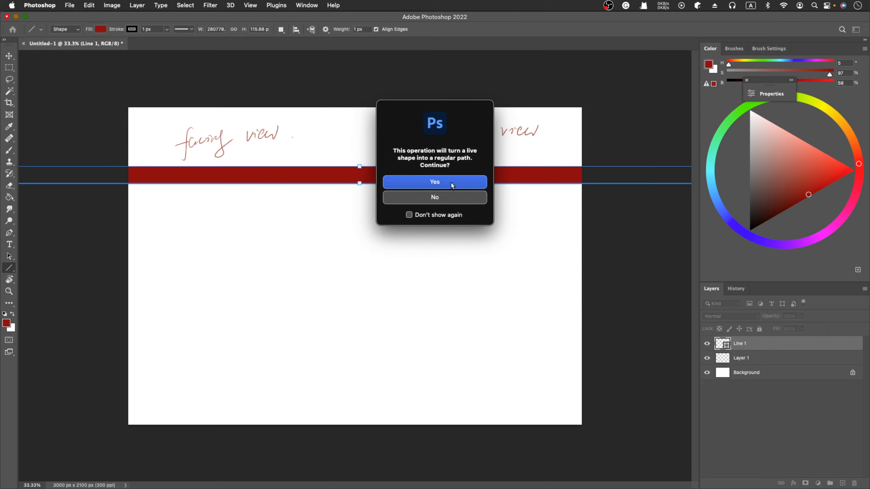
{"action": "left_click", "coordinate": [452, 186]}
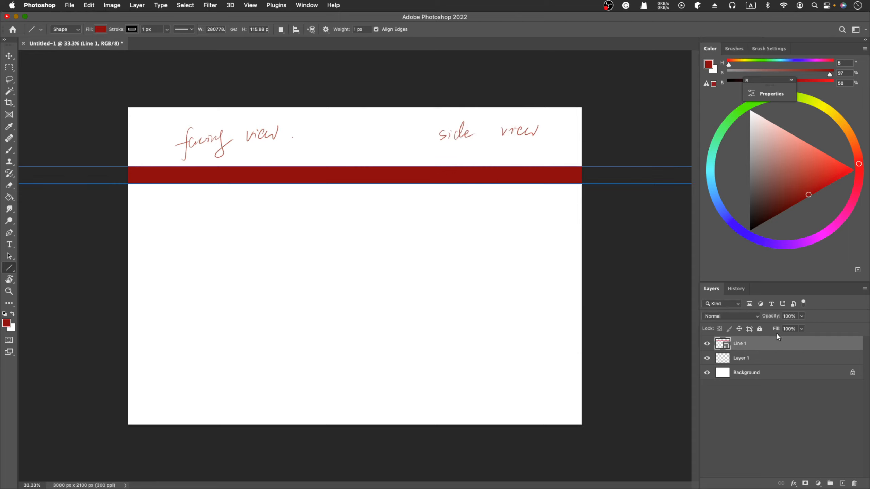
Lower the red band layer's opacity to 28% and deselect the layer.
{"action": "left_click", "coordinate": [801, 316]}
{"action": "left_click_drag", "start_coordinate": [803, 328], "coordinate": [773, 327]}
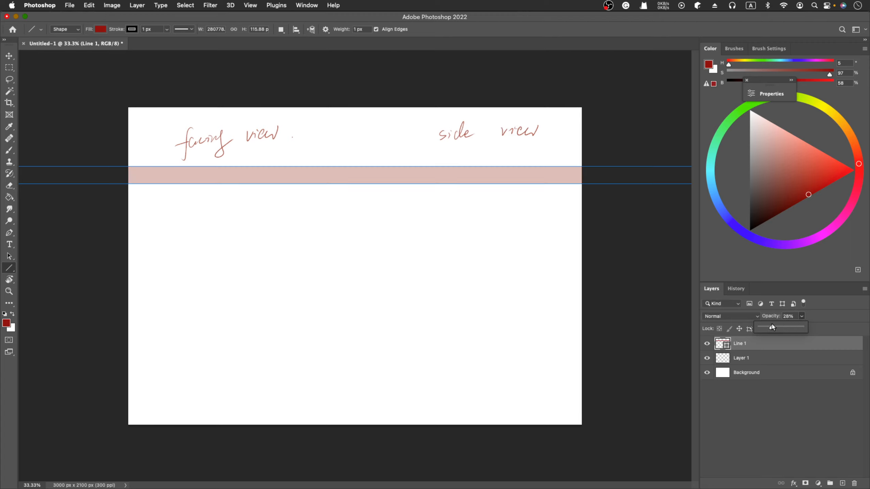
{"action": "left_click", "coordinate": [821, 426]}
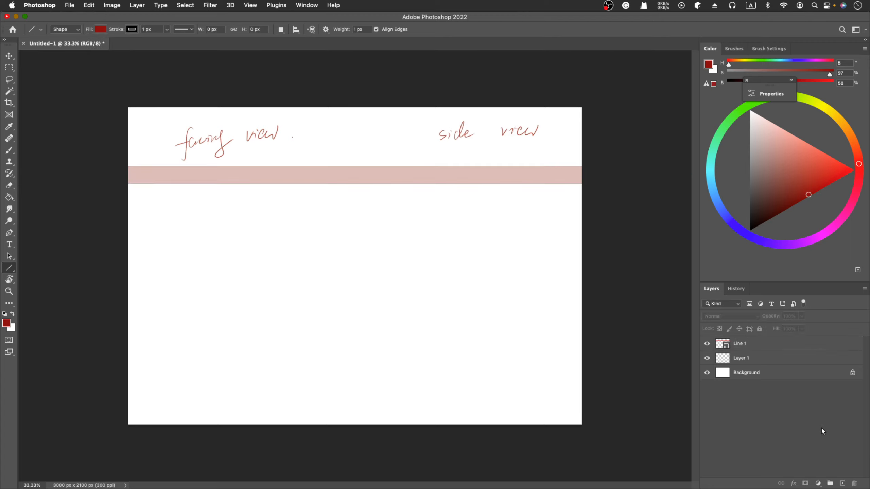
On a new layer, brush a red oval across the band under each heading and thicken the outline of the facing-view oval.
{"action": "left_click", "coordinate": [841, 483]}
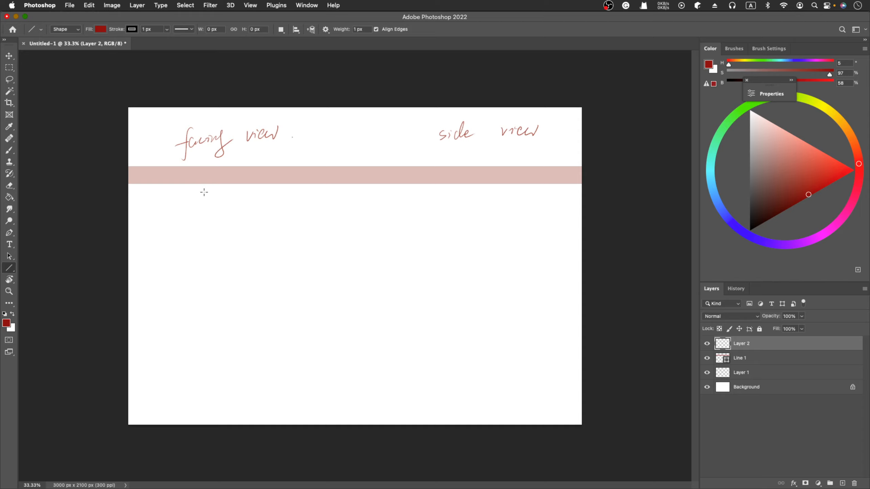
{"action": "left_click_drag", "start_coordinate": [206, 166], "coordinate": [206, 185]}
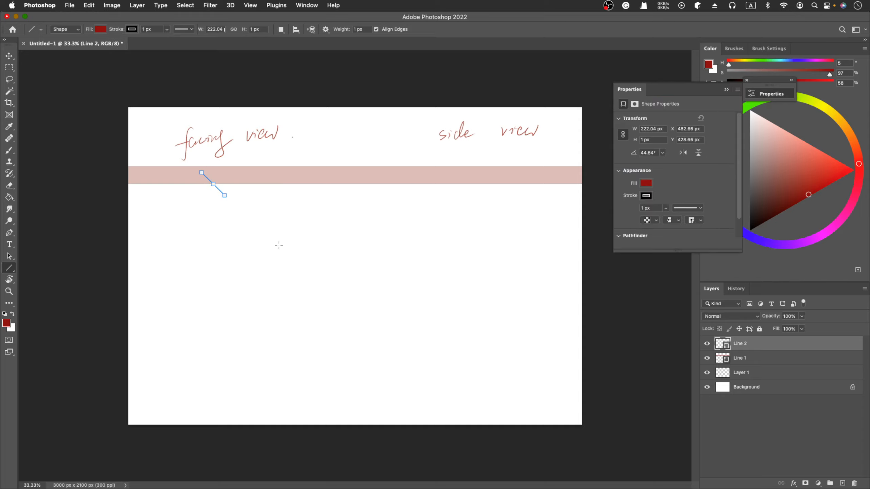
{"action": "key", "text": "cmd+z"}
{"action": "key", "text": "b"}
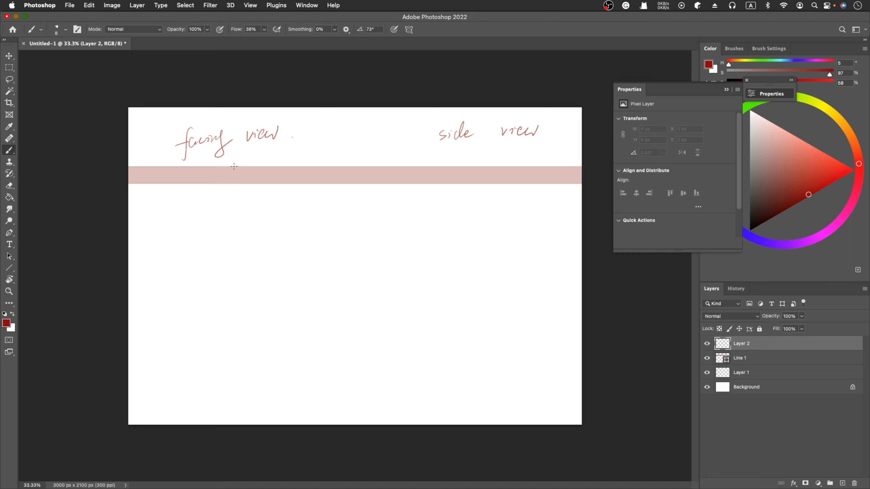
{"action": "mouse_move", "coordinate": [233, 167]}
{"action": "left_mouse_down"}
{"action": "mouse_move", "coordinate": [229, 178]}
{"action": "mouse_move", "coordinate": [242, 170]}
{"action": "mouse_move", "coordinate": [227, 173]}
{"action": "mouse_move", "coordinate": [229, 182]}
{"action": "mouse_move", "coordinate": [245, 171]}
{"action": "mouse_move", "coordinate": [236, 167]}
{"action": "left_mouse_up"}
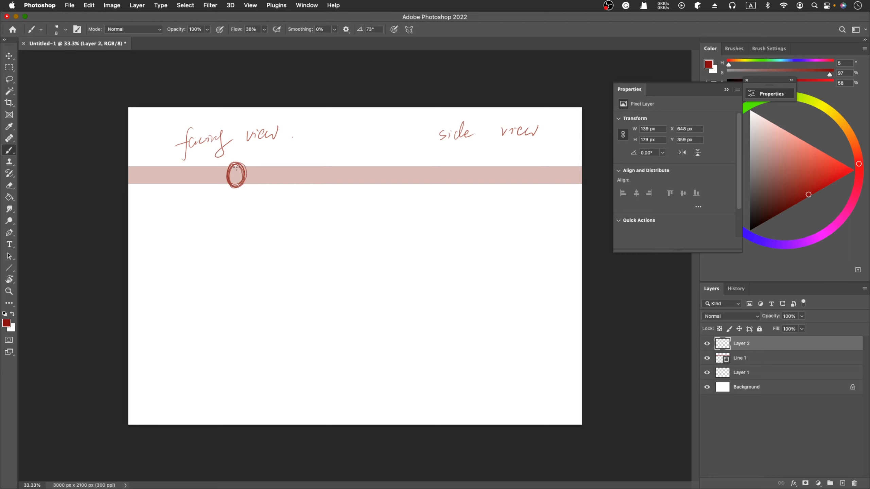
{"action": "left_click", "coordinate": [726, 90]}
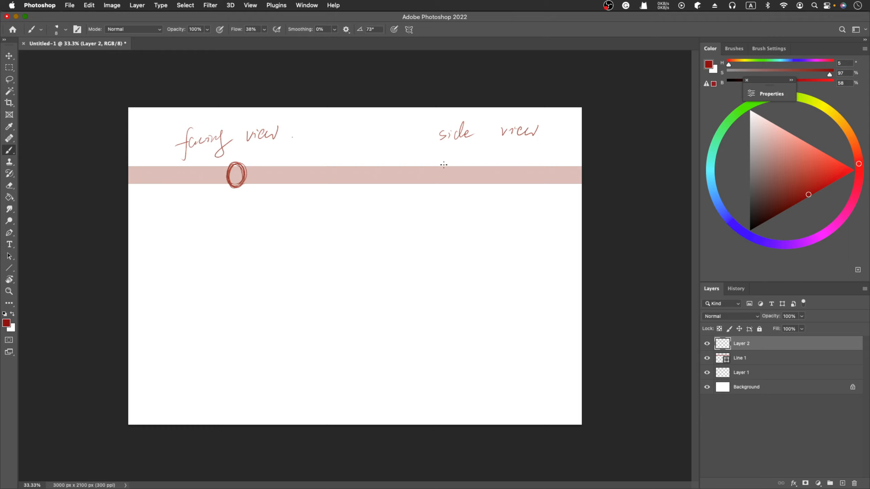
{"action": "mouse_move", "coordinate": [444, 165]}
{"action": "left_mouse_down"}
{"action": "mouse_move", "coordinate": [450, 185]}
{"action": "mouse_move", "coordinate": [438, 164]}
{"action": "mouse_move", "coordinate": [452, 168]}
{"action": "mouse_move", "coordinate": [444, 185]}
{"action": "mouse_move", "coordinate": [445, 163]}
{"action": "mouse_move", "coordinate": [452, 181]}
{"action": "left_mouse_up"}
{"action": "mouse_move", "coordinate": [233, 163]}
{"action": "left_mouse_down"}
{"action": "mouse_move", "coordinate": [226, 178]}
{"action": "mouse_move", "coordinate": [236, 161]}
{"action": "mouse_move", "coordinate": [245, 181]}
{"action": "left_mouse_up"}
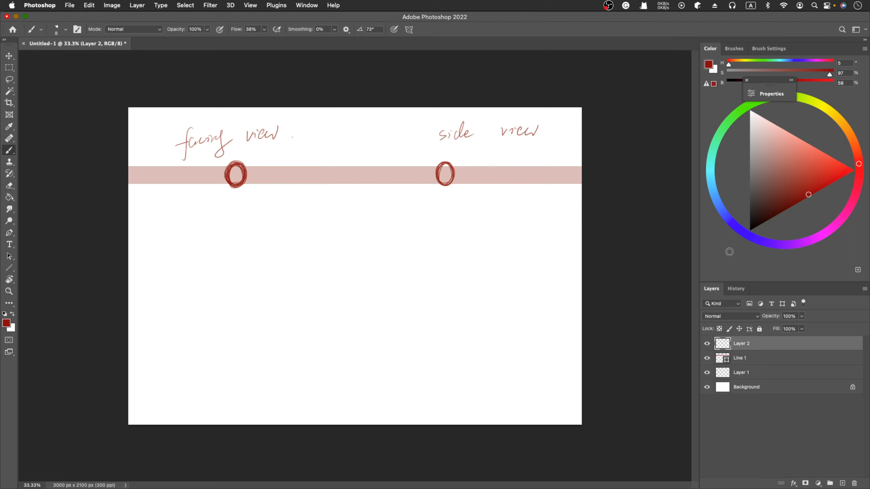
Add a new layer and draw a horizontal line about 3150 px long across the canvas just below the red band.
{"action": "left_click", "coordinate": [842, 483]}
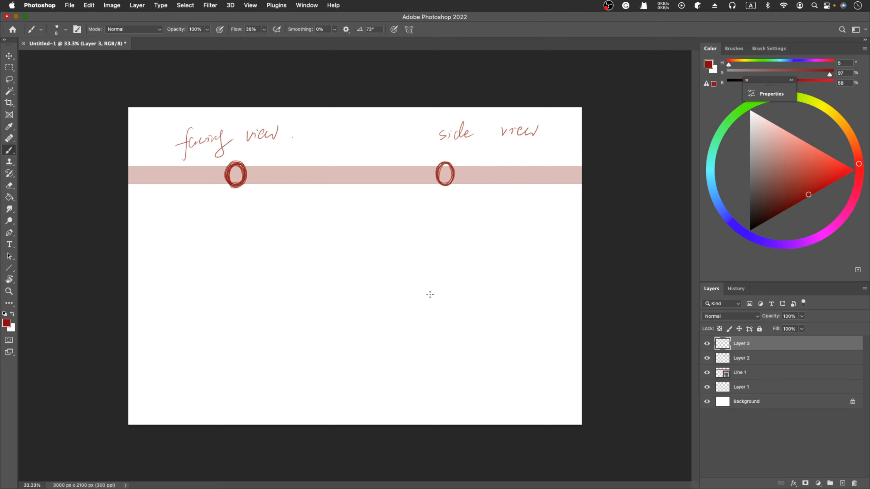
{"action": "left_click", "coordinate": [706, 358]}
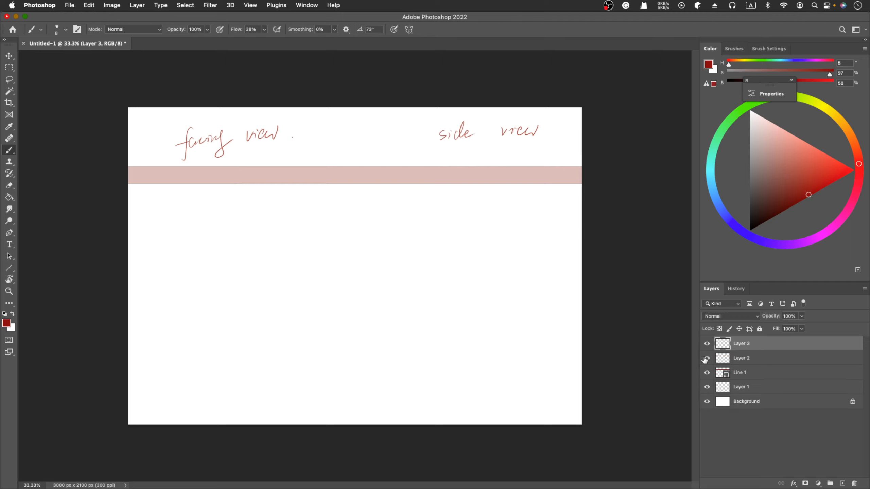
{"action": "left_click", "coordinate": [706, 358]}
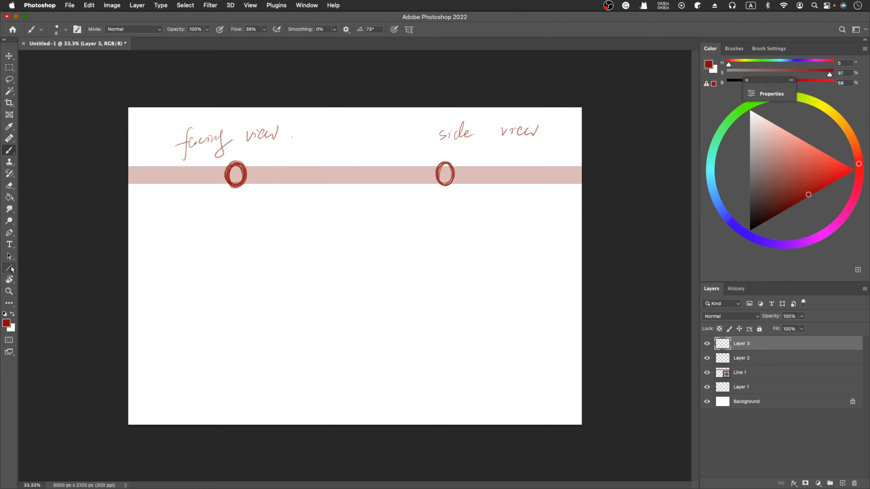
{"action": "left_click", "coordinate": [9, 268]}
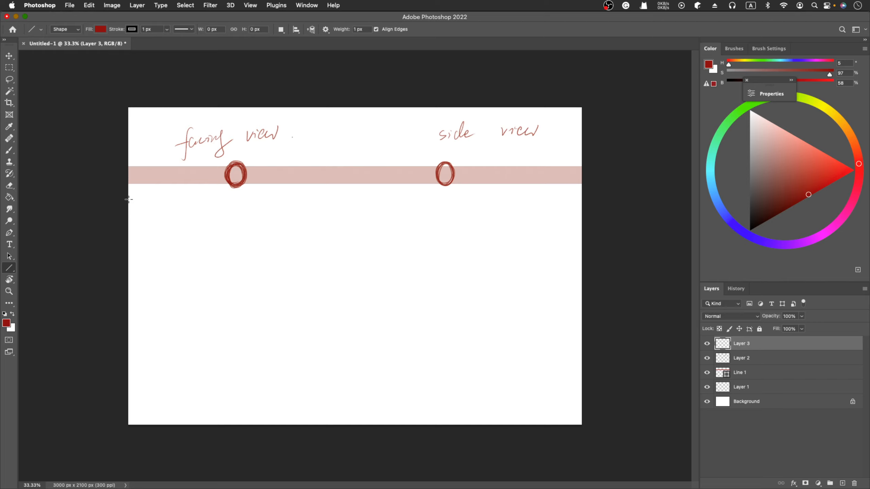
{"action": "left_click_drag", "start_coordinate": [128, 195], "coordinate": [604, 196]}
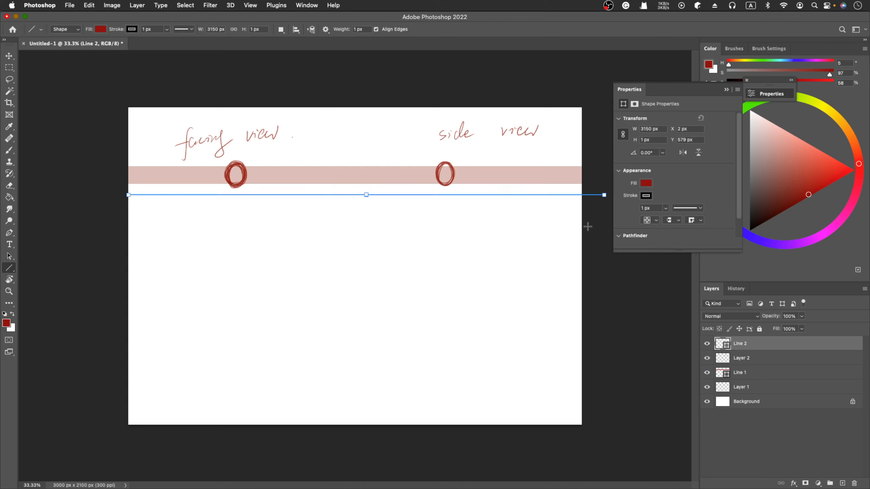
Add an empty layer above the new line and lower the line layer's opacity to 32%.
{"action": "left_click", "coordinate": [841, 483]}
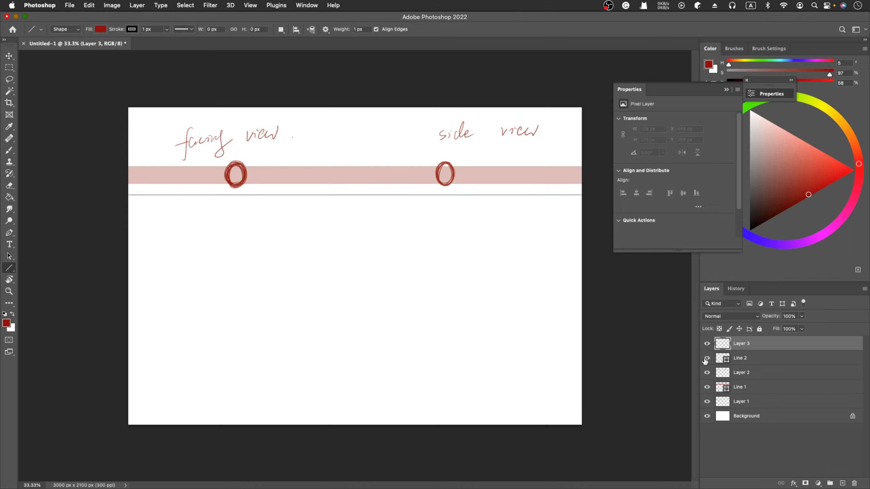
{"action": "left_click", "coordinate": [746, 359]}
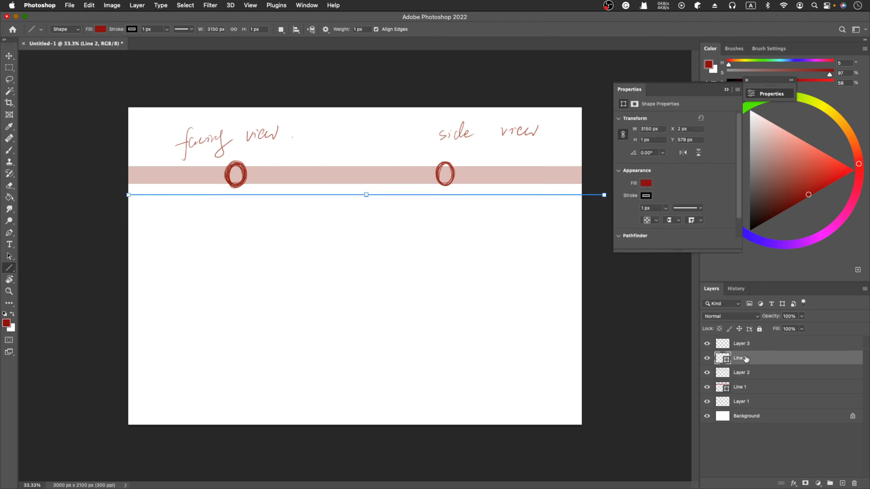
{"action": "left_click", "coordinate": [801, 316]}
{"action": "left_click_drag", "start_coordinate": [800, 328], "coordinate": [772, 329]}
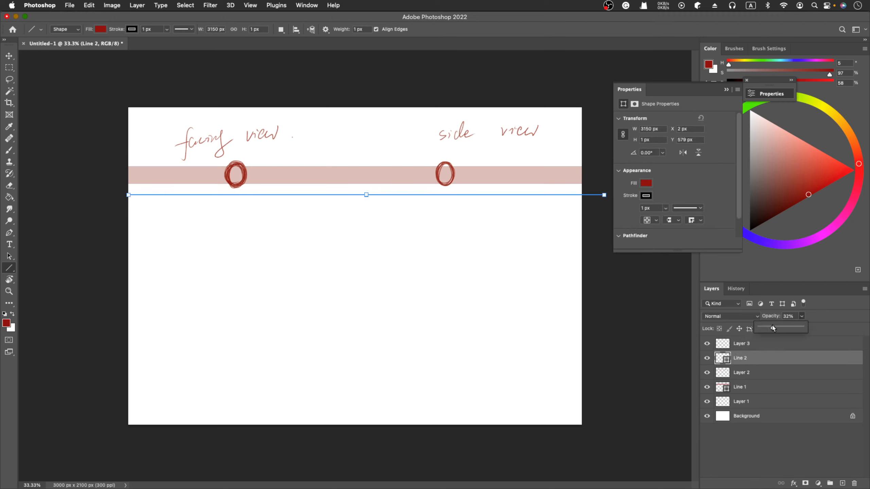
On the empty top layer, brush a jaw and short neck from the facing-view head down to the thin guide line.
{"action": "left_click", "coordinate": [741, 345]}
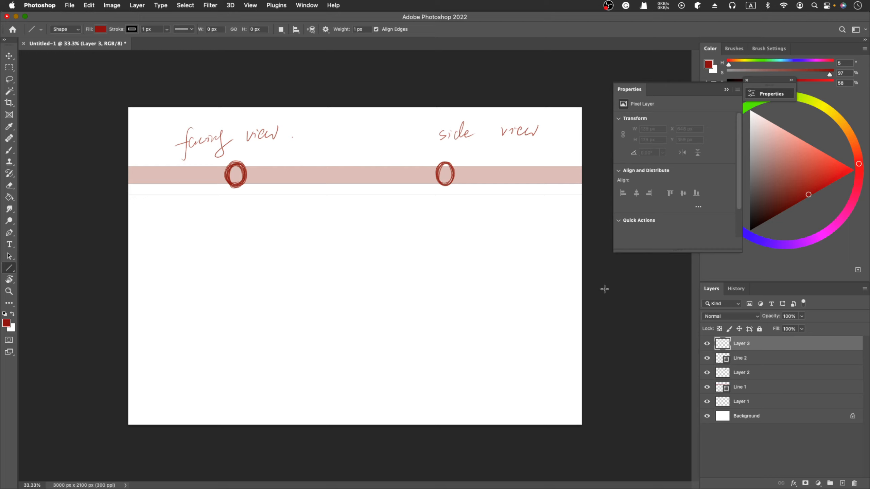
{"action": "left_click_drag", "start_coordinate": [229, 190], "coordinate": [229, 180]}
{"action": "key", "text": "ctrl+z"}
{"action": "key", "text": "b"}
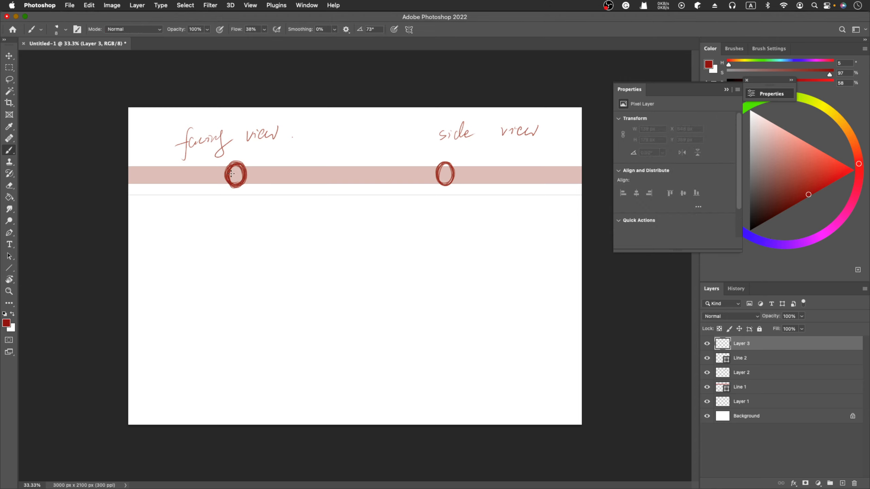
{"action": "mouse_move", "coordinate": [228, 185]}
{"action": "left_mouse_down"}
{"action": "mouse_move", "coordinate": [242, 195]}
{"action": "mouse_move", "coordinate": [227, 195]}
{"action": "mouse_move", "coordinate": [246, 183]}
{"action": "mouse_move", "coordinate": [243, 192]}
{"action": "mouse_move", "coordinate": [226, 175]}
{"action": "left_mouse_up"}
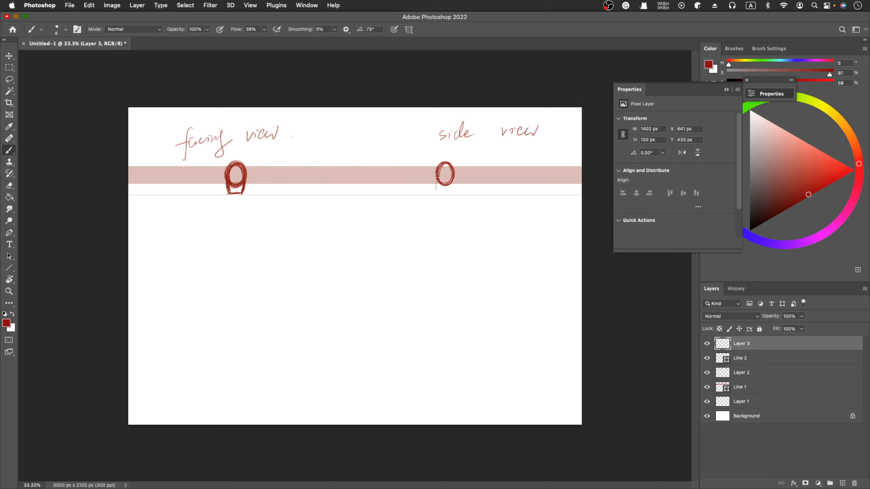
Brush the jaw, neck and back of the skull around the side-view oval, reaching down to the thin guide line.
{"action": "left_click_drag", "start_coordinate": [440, 180], "coordinate": [433, 192]}
{"action": "left_click_drag", "start_coordinate": [444, 193], "coordinate": [444, 199]}
{"action": "left_click_drag", "start_coordinate": [451, 185], "coordinate": [453, 201]}
{"action": "mouse_move", "coordinate": [446, 164]}
{"action": "left_mouse_down"}
{"action": "mouse_move", "coordinate": [444, 173]}
{"action": "mouse_move", "coordinate": [457, 176]}
{"action": "left_mouse_up"}
{"action": "left_click_drag", "start_coordinate": [442, 165], "coordinate": [439, 173]}
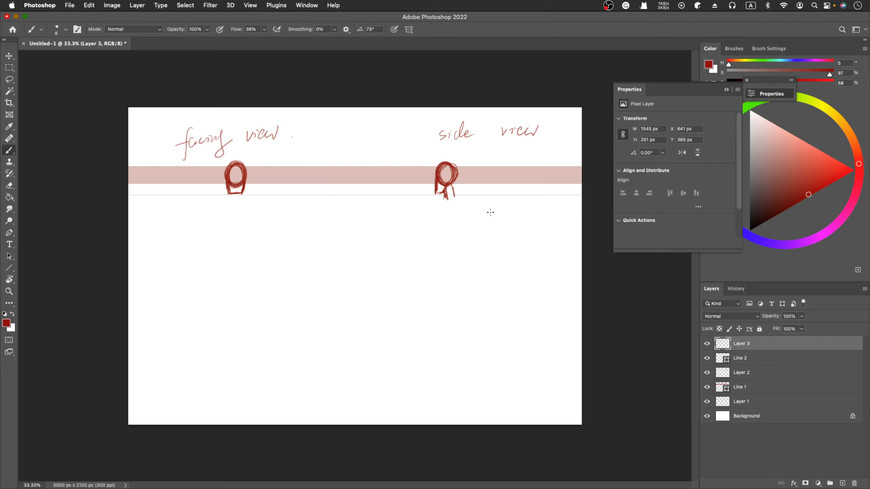
Erase the stray side-view neck strokes and redraw the back of the neck farther from the jaw.
{"action": "key", "text": "e"}
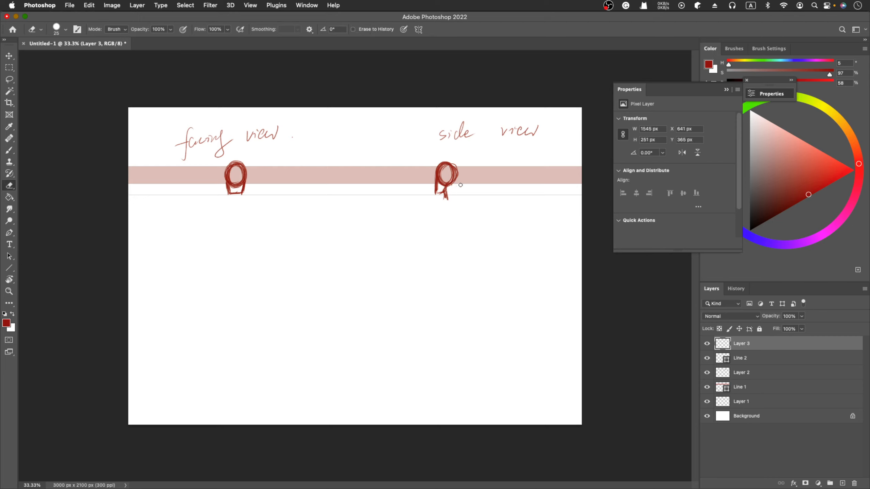
{"action": "key", "text": "b"}
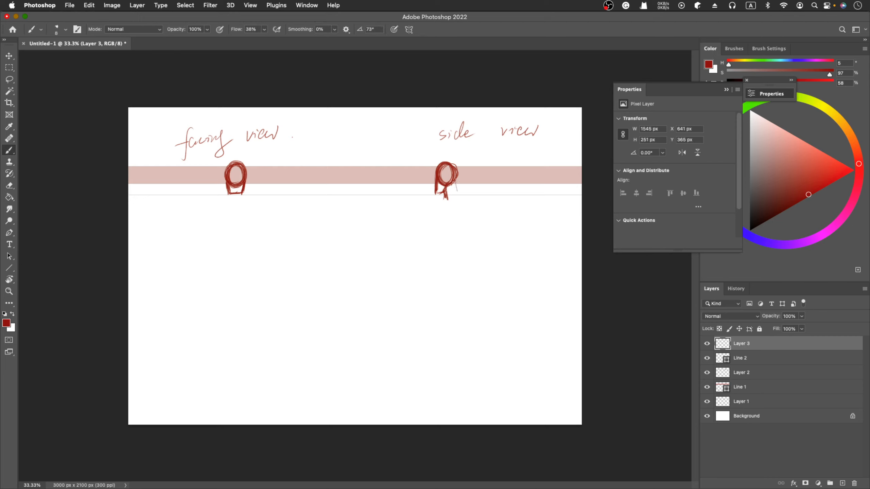
{"action": "mouse_move", "coordinate": [455, 184]}
{"action": "left_mouse_down"}
{"action": "mouse_move", "coordinate": [459, 197]}
{"action": "mouse_move", "coordinate": [445, 194]}
{"action": "left_mouse_up"}
{"action": "key", "text": "e"}
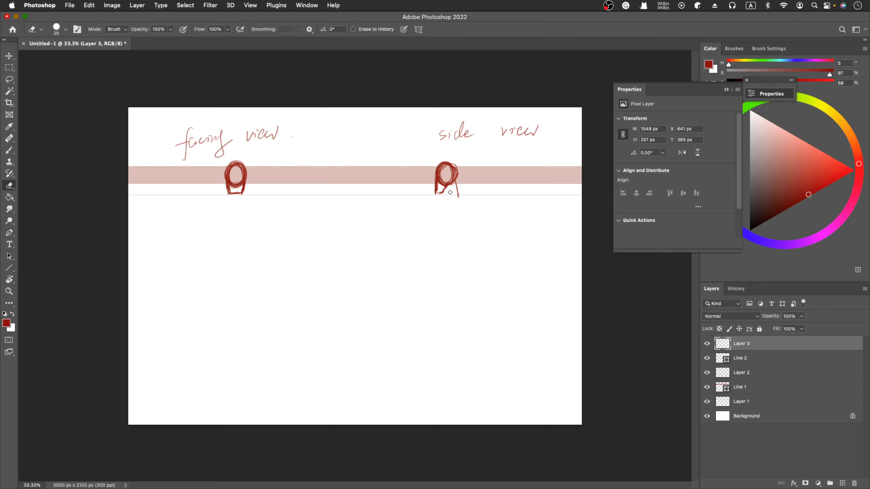
{"action": "key", "text": "b"}
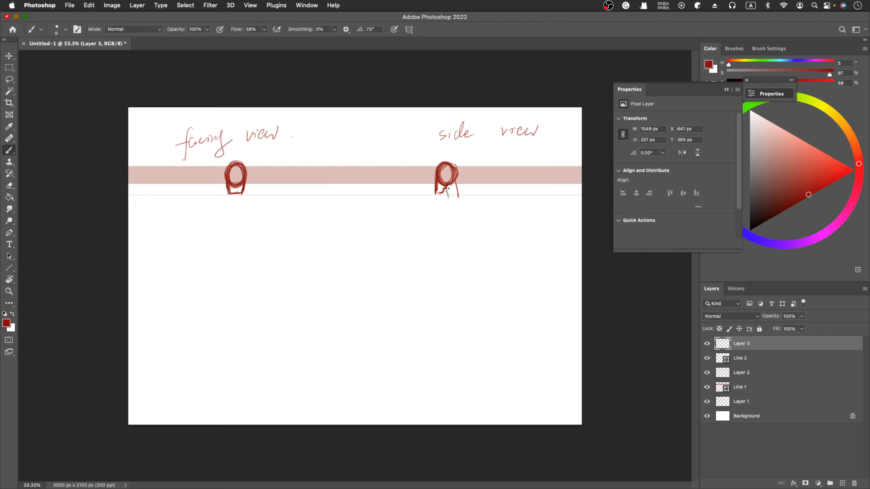
{"action": "left_click_drag", "start_coordinate": [457, 185], "coordinate": [459, 195]}
Draw a horizontal line about 3076 px long across the middle of the canvas and add a new layer above it for brushing.
{"action": "left_click", "coordinate": [842, 483]}
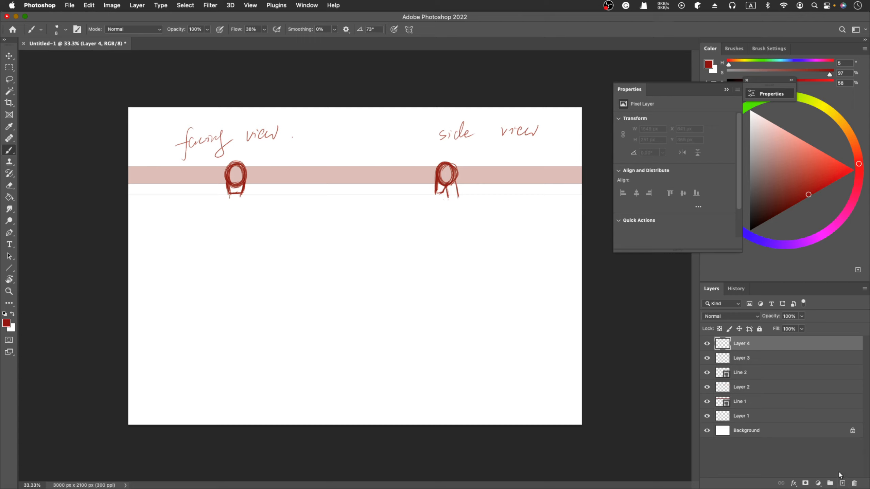
{"action": "left_click", "coordinate": [9, 267]}
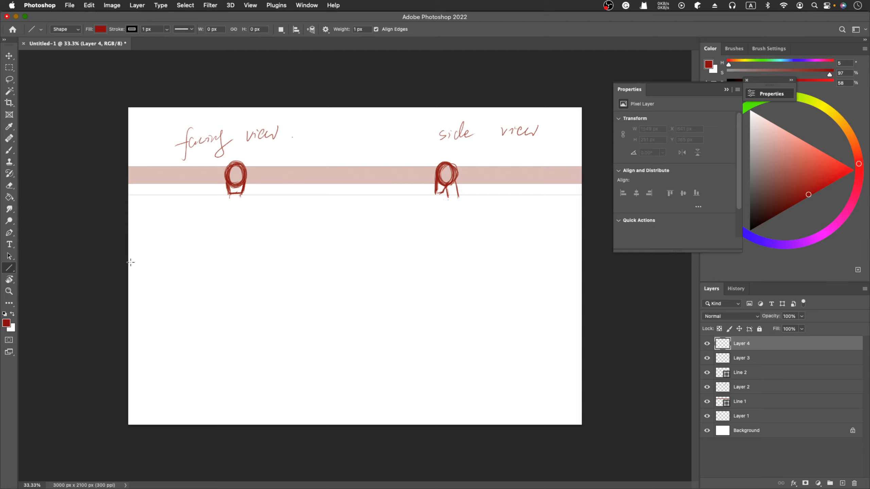
{"action": "left_click_drag", "start_coordinate": [128, 264], "coordinate": [586, 267]}
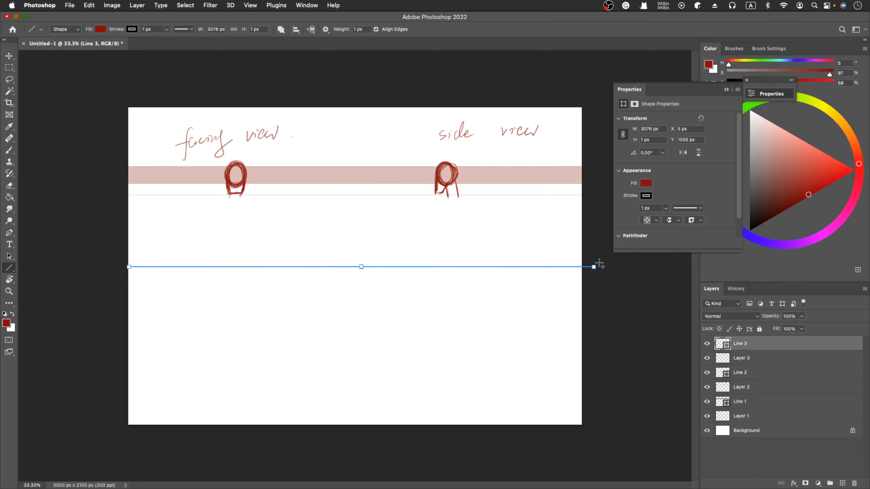
{"action": "left_click", "coordinate": [843, 483]}
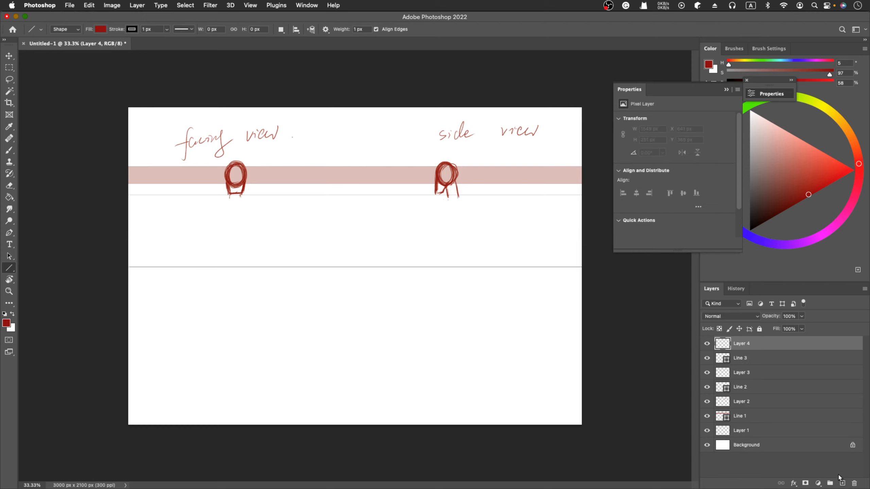
{"action": "key", "text": "b"}
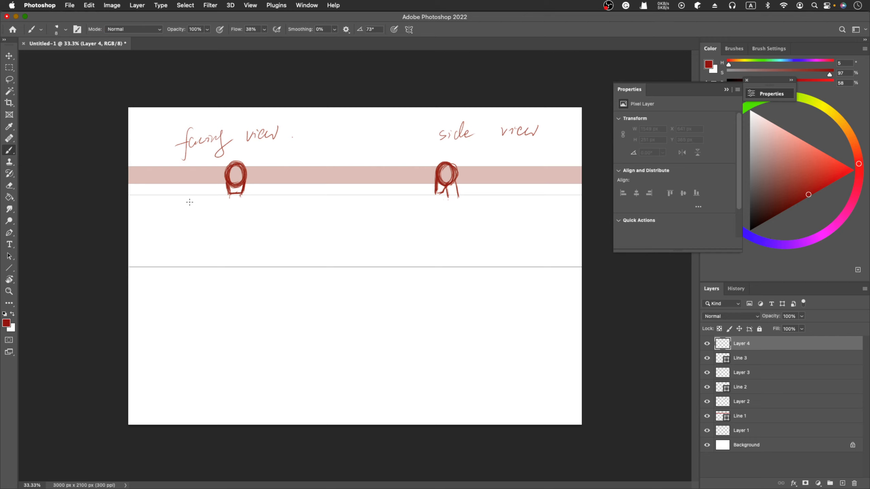
{"action": "left_click_drag", "start_coordinate": [189, 205], "coordinate": [193, 235]}
{"action": "left_click_drag", "start_coordinate": [187, 205], "coordinate": [200, 261]}
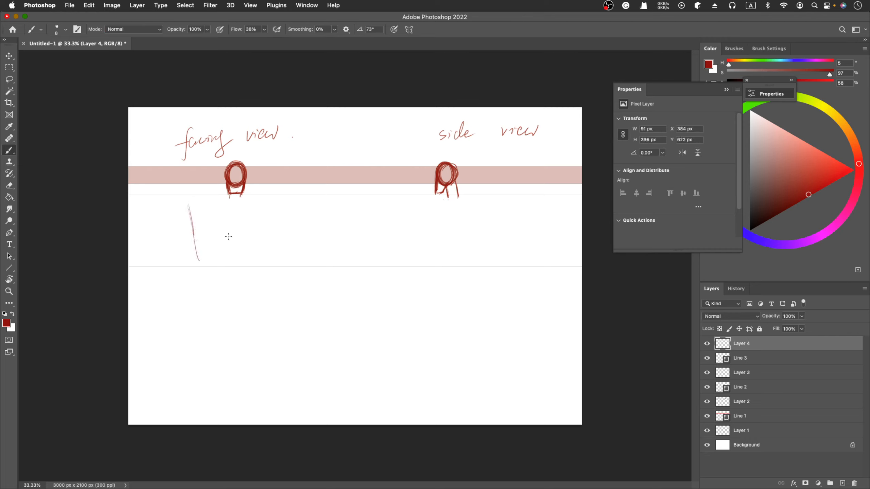
{"action": "key", "text": "super+z"}
Brush the facing-view chest as a downward-tapering box below the neck, with a circle at each shoulder.
{"action": "left_click_drag", "start_coordinate": [203, 206], "coordinate": [211, 240]}
{"action": "left_click_drag", "start_coordinate": [268, 206], "coordinate": [259, 249]}
{"action": "mouse_move", "coordinate": [210, 202]}
{"action": "left_mouse_down"}
{"action": "mouse_move", "coordinate": [202, 200]}
{"action": "mouse_move", "coordinate": [207, 205]}
{"action": "left_mouse_up"}
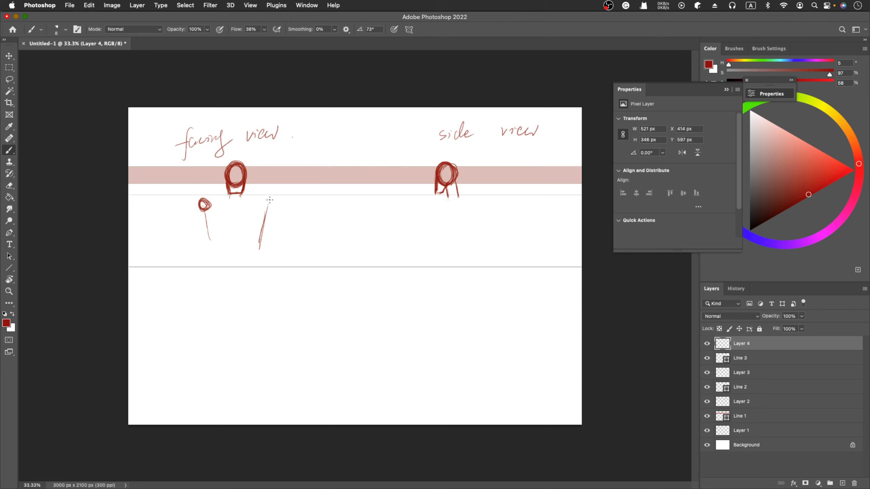
{"action": "mouse_move", "coordinate": [270, 199]}
{"action": "left_mouse_down"}
{"action": "mouse_move", "coordinate": [195, 201]}
{"action": "mouse_move", "coordinate": [275, 198]}
{"action": "mouse_move", "coordinate": [203, 206]}
{"action": "mouse_move", "coordinate": [271, 200]}
{"action": "mouse_move", "coordinate": [203, 208]}
{"action": "mouse_move", "coordinate": [238, 239]}
{"action": "mouse_move", "coordinate": [221, 236]}
{"action": "mouse_move", "coordinate": [263, 239]}
{"action": "left_mouse_up"}
{"action": "mouse_move", "coordinate": [205, 197]}
{"action": "left_mouse_down"}
{"action": "mouse_move", "coordinate": [202, 212]}
{"action": "mouse_move", "coordinate": [206, 205]}
{"action": "left_mouse_up"}
{"action": "mouse_move", "coordinate": [263, 196]}
{"action": "left_mouse_down"}
{"action": "mouse_move", "coordinate": [261, 205]}
{"action": "mouse_move", "coordinate": [273, 205]}
{"action": "left_mouse_up"}
{"action": "mouse_move", "coordinate": [205, 216]}
{"action": "left_mouse_down"}
{"action": "mouse_move", "coordinate": [221, 241]}
{"action": "mouse_move", "coordinate": [263, 233]}
{"action": "mouse_move", "coordinate": [234, 241]}
{"action": "mouse_move", "coordinate": [262, 246]}
{"action": "left_mouse_up"}
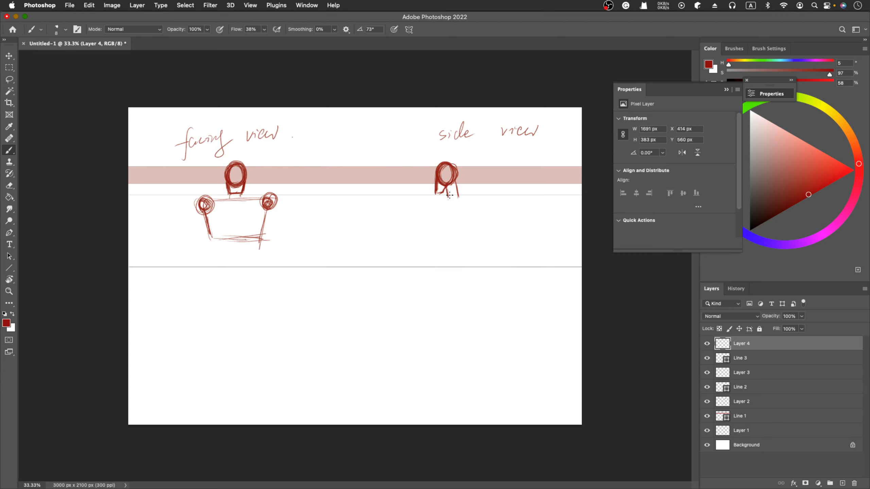
Brush the side-view chest as a tilted box under the neck, with a shoulder circle at its upper back corner.
{"action": "mouse_move", "coordinate": [422, 225]}
{"action": "left_mouse_down"}
{"action": "mouse_move", "coordinate": [442, 203]}
{"action": "mouse_move", "coordinate": [422, 226]}
{"action": "mouse_move", "coordinate": [447, 242]}
{"action": "left_mouse_up"}
{"action": "mouse_move", "coordinate": [461, 199]}
{"action": "left_mouse_down"}
{"action": "mouse_move", "coordinate": [469, 204]}
{"action": "mouse_move", "coordinate": [452, 235]}
{"action": "left_mouse_up"}
{"action": "mouse_move", "coordinate": [468, 205]}
{"action": "left_mouse_down"}
{"action": "mouse_move", "coordinate": [447, 239]}
{"action": "mouse_move", "coordinate": [451, 232]}
{"action": "left_mouse_up"}
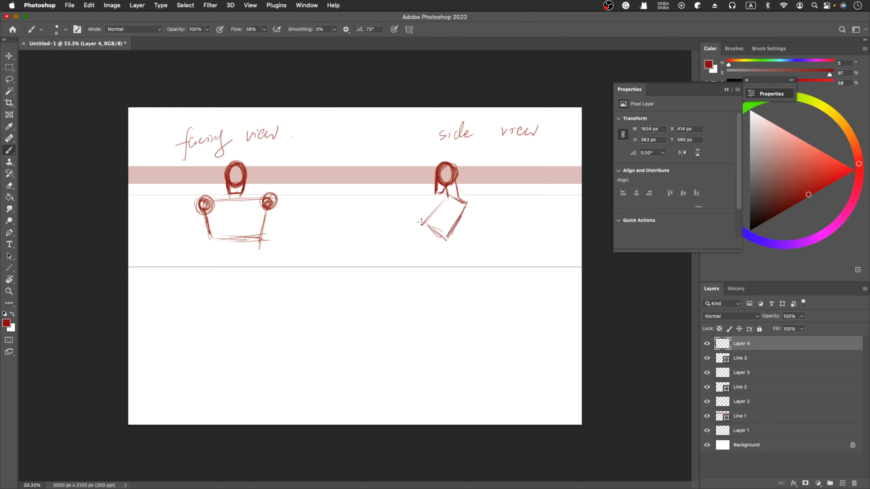
{"action": "mouse_move", "coordinate": [445, 195]}
{"action": "left_mouse_down"}
{"action": "mouse_move", "coordinate": [420, 225]}
{"action": "mouse_move", "coordinate": [442, 234]}
{"action": "mouse_move", "coordinate": [468, 198]}
{"action": "mouse_move", "coordinate": [452, 209]}
{"action": "mouse_move", "coordinate": [467, 201]}
{"action": "left_mouse_up"}
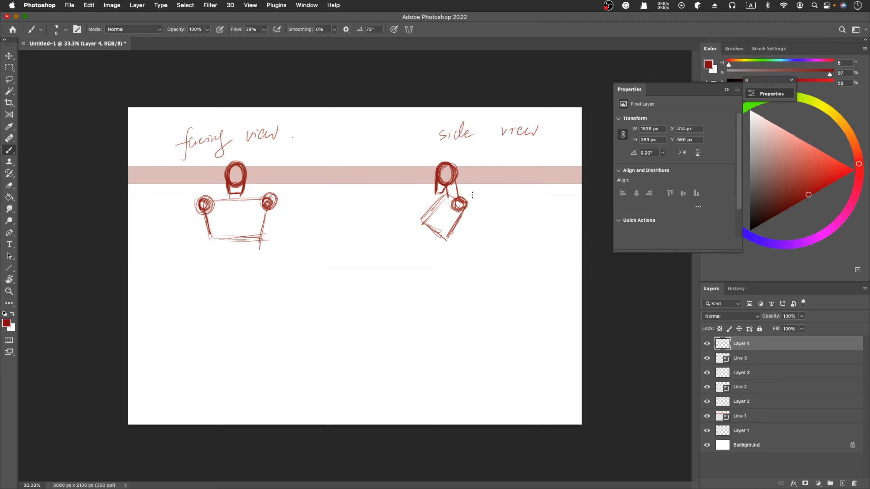
Brush faint horizontal guide strokes linking the lower edge of the facing-view chest to the base of the side-view chest.
{"action": "left_click_drag", "start_coordinate": [334, 241], "coordinate": [469, 241]}
{"action": "left_click_drag", "start_coordinate": [329, 241], "coordinate": [471, 247]}
{"action": "left_click_drag", "start_coordinate": [271, 240], "coordinate": [337, 237]}
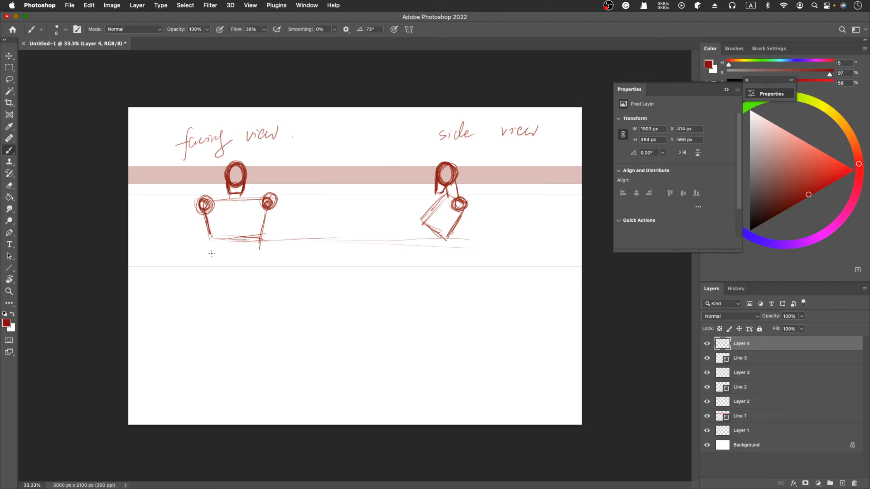
Brush the facing-view pelvis below the chest, with a flat top, flaring sides and lower edges converging to a narrow base.
{"action": "mouse_move", "coordinate": [211, 255]}
{"action": "left_mouse_down"}
{"action": "mouse_move", "coordinate": [203, 273]}
{"action": "mouse_move", "coordinate": [226, 253]}
{"action": "mouse_move", "coordinate": [219, 254]}
{"action": "mouse_move", "coordinate": [253, 255]}
{"action": "mouse_move", "coordinate": [231, 257]}
{"action": "mouse_move", "coordinate": [248, 243]}
{"action": "mouse_move", "coordinate": [234, 238]}
{"action": "mouse_move", "coordinate": [245, 232]}
{"action": "mouse_move", "coordinate": [236, 247]}
{"action": "mouse_move", "coordinate": [212, 253]}
{"action": "mouse_move", "coordinate": [253, 249]}
{"action": "left_mouse_up"}
{"action": "mouse_move", "coordinate": [221, 253]}
{"action": "left_mouse_down"}
{"action": "mouse_move", "coordinate": [255, 247]}
{"action": "mouse_move", "coordinate": [265, 266]}
{"action": "mouse_move", "coordinate": [260, 246]}
{"action": "mouse_move", "coordinate": [272, 284]}
{"action": "left_mouse_up"}
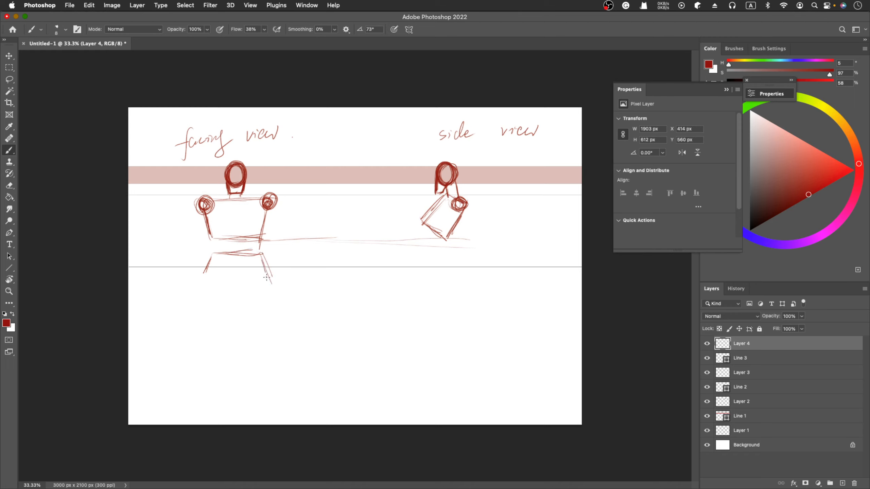
{"action": "left_click_drag", "start_coordinate": [213, 258], "coordinate": [201, 284]}
{"action": "left_click_drag", "start_coordinate": [191, 192], "coordinate": [184, 258]}
{"action": "left_click_drag", "start_coordinate": [197, 292], "coordinate": [202, 279]}
{"action": "left_click_drag", "start_coordinate": [260, 252], "coordinate": [278, 284]}
{"action": "left_click_drag", "start_coordinate": [211, 253], "coordinate": [199, 280]}
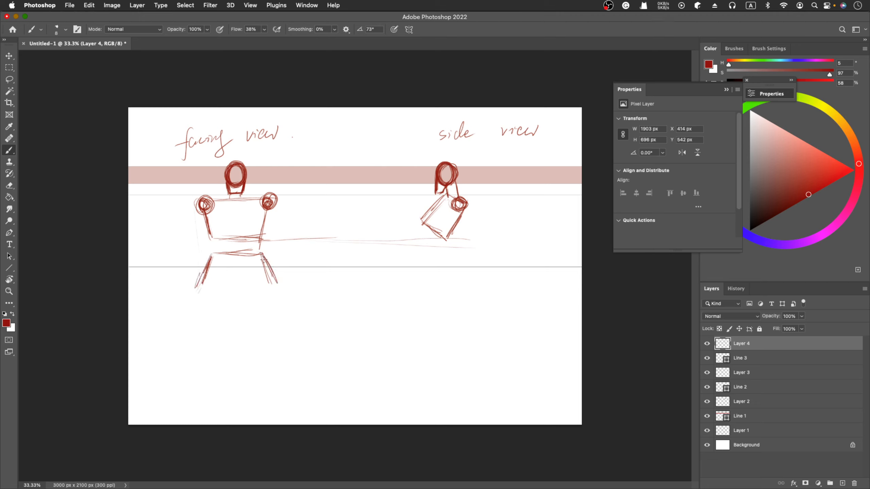
{"action": "left_click_drag", "start_coordinate": [263, 257], "coordinate": [278, 284]}
{"action": "mouse_move", "coordinate": [204, 282]}
{"action": "left_mouse_down"}
{"action": "mouse_move", "coordinate": [231, 307]}
{"action": "mouse_move", "coordinate": [280, 279]}
{"action": "mouse_move", "coordinate": [252, 309]}
{"action": "left_mouse_up"}
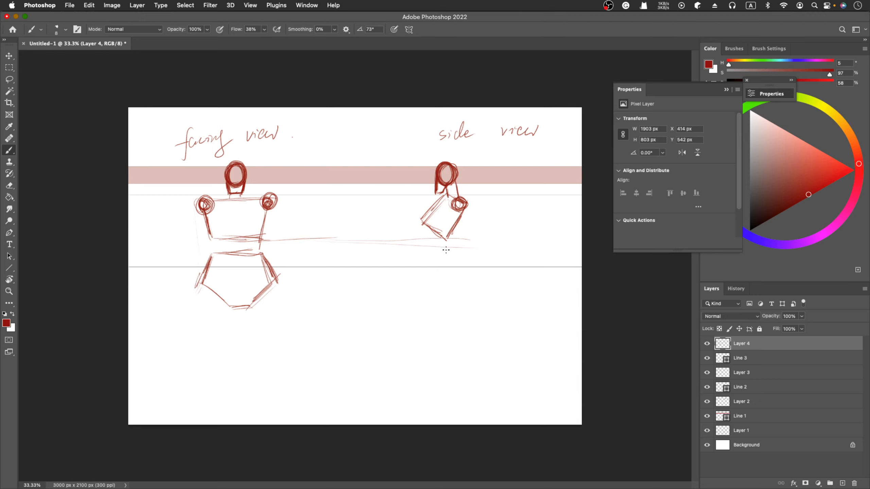
Brush the side-view pelvis as a box tilted opposite to the chest, with a faint guide line from the facing-view pelvis base.
{"action": "mouse_move", "coordinate": [425, 264]}
{"action": "left_mouse_down"}
{"action": "mouse_move", "coordinate": [444, 249]}
{"action": "mouse_move", "coordinate": [424, 264]}
{"action": "mouse_move", "coordinate": [433, 257]}
{"action": "mouse_move", "coordinate": [443, 297]}
{"action": "left_mouse_up"}
{"action": "left_click_drag", "start_coordinate": [243, 308], "coordinate": [482, 299]}
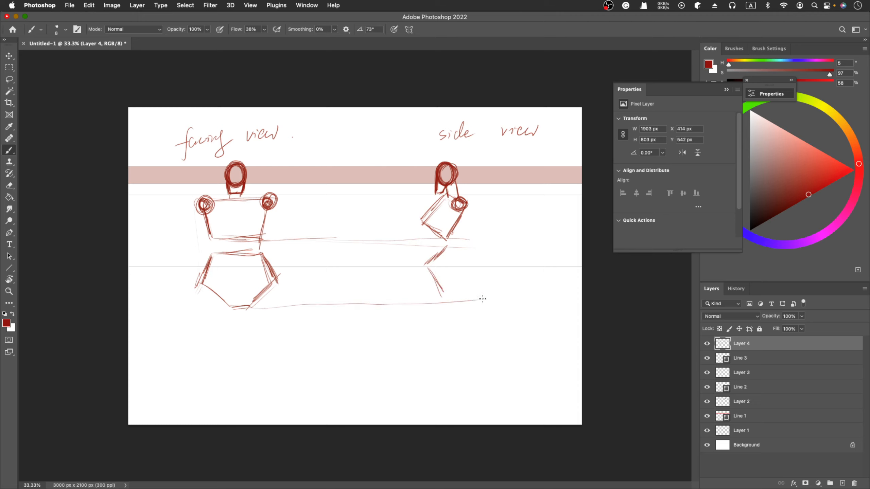
{"action": "left_click_drag", "start_coordinate": [428, 268], "coordinate": [446, 299]}
{"action": "mouse_move", "coordinate": [450, 249]}
{"action": "left_mouse_down"}
{"action": "mouse_move", "coordinate": [475, 277]}
{"action": "mouse_move", "coordinate": [460, 300]}
{"action": "left_mouse_up"}
{"action": "left_click_drag", "start_coordinate": [434, 270], "coordinate": [462, 312]}
{"action": "left_click_drag", "start_coordinate": [429, 270], "coordinate": [450, 301]}
{"action": "mouse_move", "coordinate": [450, 243]}
{"action": "left_mouse_down"}
{"action": "mouse_move", "coordinate": [428, 263]}
{"action": "mouse_move", "coordinate": [482, 287]}
{"action": "mouse_move", "coordinate": [475, 276]}
{"action": "mouse_move", "coordinate": [458, 307]}
{"action": "left_mouse_up"}
Collapse the expanded Properties and add a new layer at the top of the stack for brushing.
{"action": "key", "text": "e"}
{"action": "left_click", "coordinate": [778, 467]}
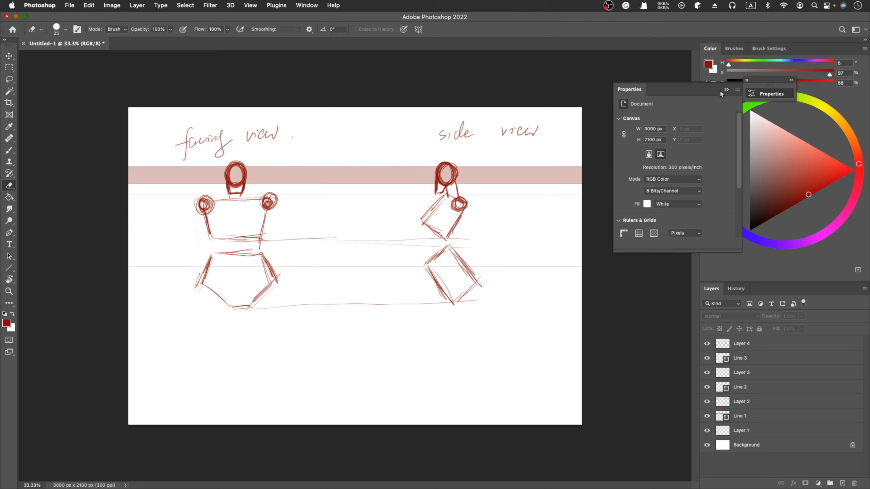
{"action": "left_click", "coordinate": [726, 90]}
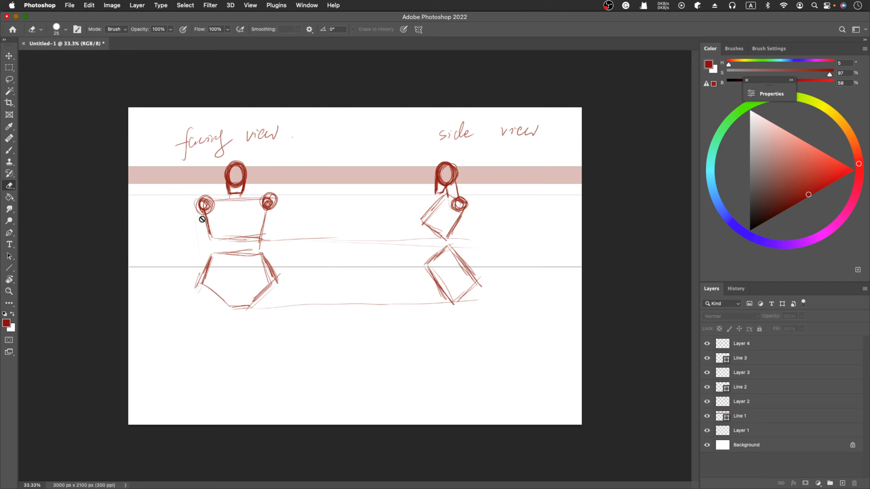
{"action": "key", "text": "b"}
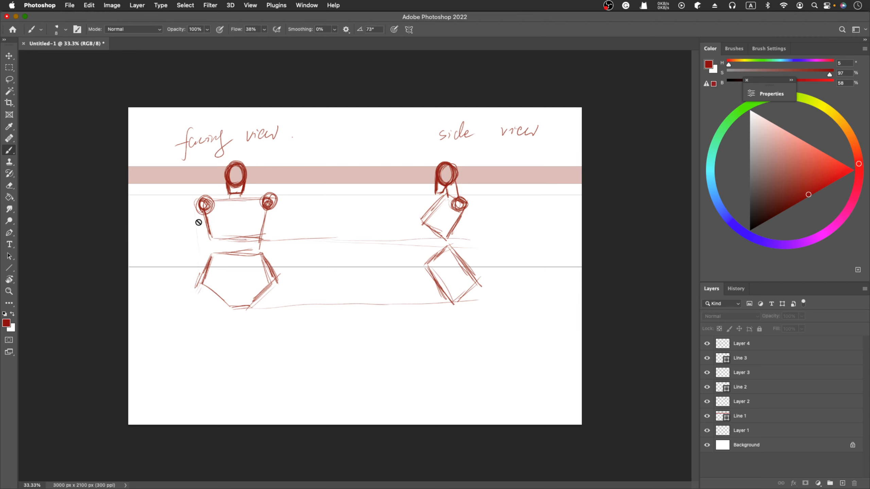
{"action": "left_click", "coordinate": [843, 484]}
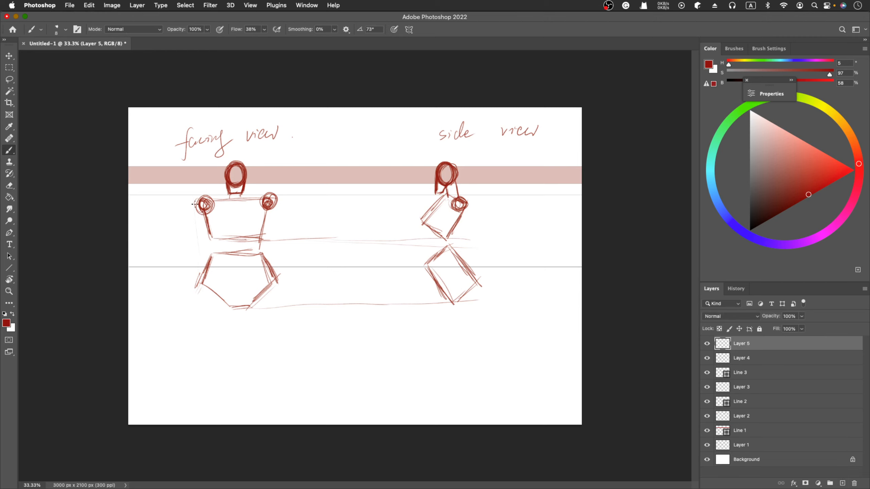
Brush both facing-view arms as upper-arm and forearm boxes angled outward from the shoulders, ending the right-hand arm in a simple hand.
{"action": "left_click_drag", "start_coordinate": [192, 206], "coordinate": [162, 239]}
{"action": "mouse_move", "coordinate": [198, 213]}
{"action": "left_mouse_down"}
{"action": "mouse_move", "coordinate": [173, 241]}
{"action": "mouse_move", "coordinate": [179, 218]}
{"action": "mouse_move", "coordinate": [164, 236]}
{"action": "mouse_move", "coordinate": [176, 235]}
{"action": "left_mouse_up"}
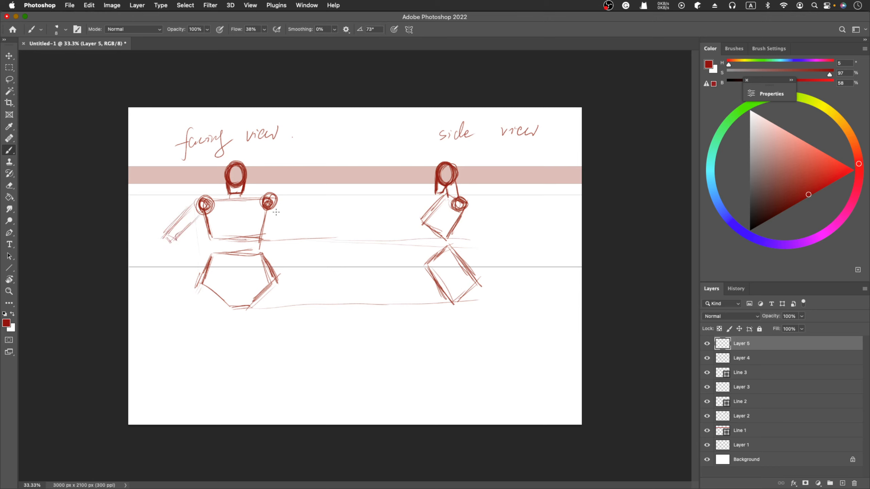
{"action": "mouse_move", "coordinate": [272, 209]}
{"action": "left_mouse_down"}
{"action": "mouse_move", "coordinate": [291, 236]}
{"action": "mouse_move", "coordinate": [294, 218]}
{"action": "mouse_move", "coordinate": [305, 231]}
{"action": "mouse_move", "coordinate": [296, 238]}
{"action": "mouse_move", "coordinate": [292, 231]}
{"action": "mouse_move", "coordinate": [298, 238]}
{"action": "mouse_move", "coordinate": [303, 229]}
{"action": "left_mouse_up"}
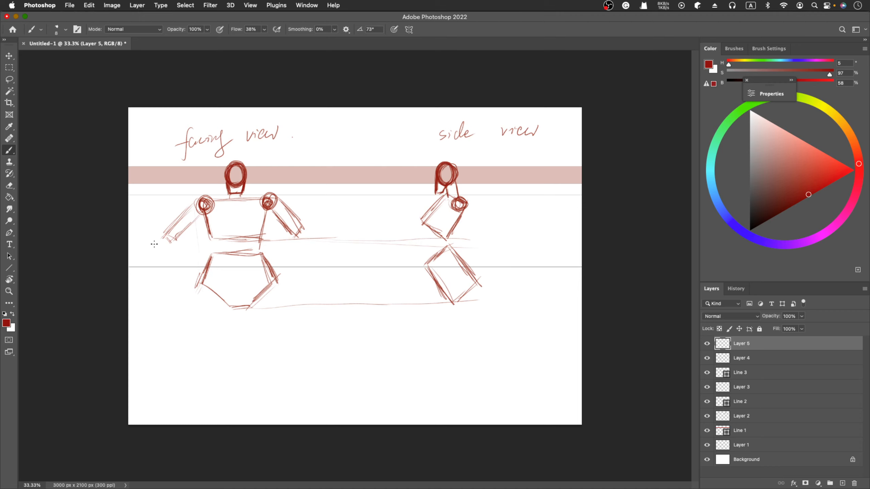
{"action": "mouse_move", "coordinate": [154, 240]}
{"action": "left_mouse_down"}
{"action": "mouse_move", "coordinate": [133, 263]}
{"action": "mouse_move", "coordinate": [145, 267]}
{"action": "left_mouse_up"}
{"action": "mouse_move", "coordinate": [299, 241]}
{"action": "left_mouse_down"}
{"action": "mouse_move", "coordinate": [314, 261]}
{"action": "mouse_move", "coordinate": [305, 232]}
{"action": "mouse_move", "coordinate": [325, 258]}
{"action": "mouse_move", "coordinate": [320, 266]}
{"action": "mouse_move", "coordinate": [329, 259]}
{"action": "left_mouse_up"}
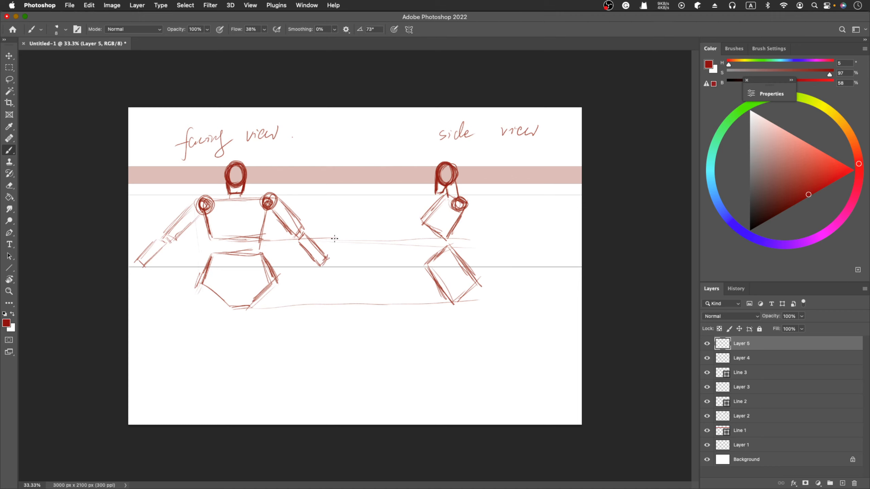
{"action": "mouse_move", "coordinate": [327, 268]}
{"action": "left_mouse_down"}
{"action": "mouse_move", "coordinate": [338, 276]}
{"action": "mouse_move", "coordinate": [325, 278]}
{"action": "mouse_move", "coordinate": [339, 276]}
{"action": "mouse_move", "coordinate": [335, 283]}
{"action": "left_mouse_up"}
{"action": "left_click", "coordinate": [778, 449], "text": "shift"}
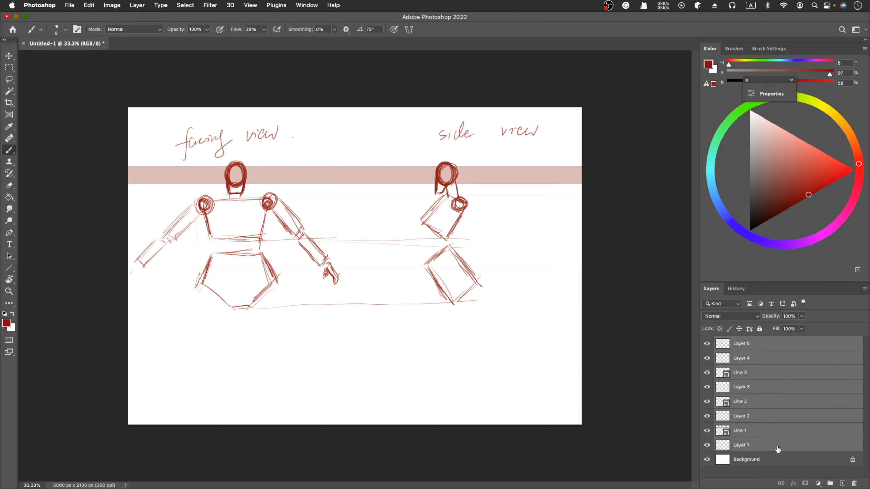
{"action": "key", "text": "ctrl+t"}
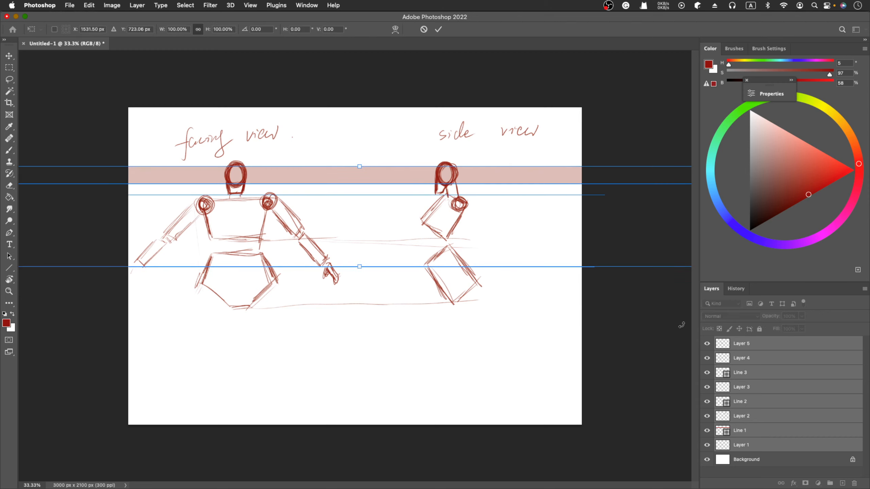
{"action": "key", "text": "Return"}
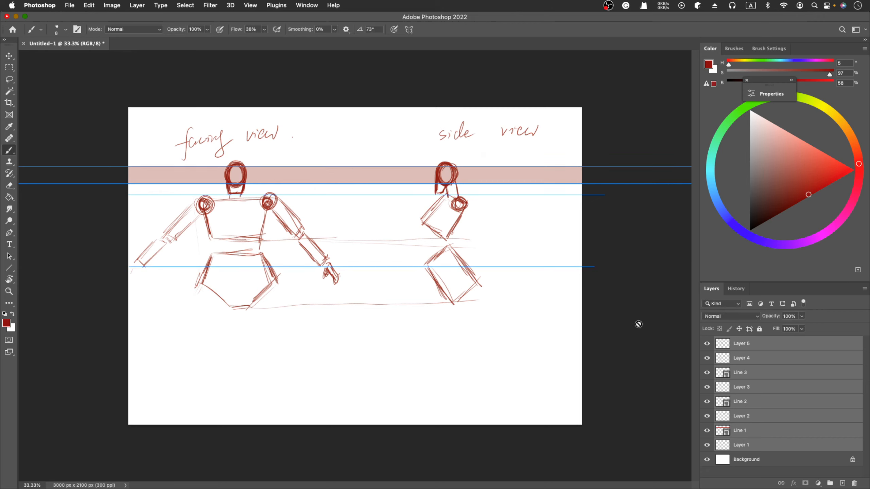
Delete the three guide shape layers Line 1, Line 2 and Line 3 together.
{"action": "left_click", "coordinate": [742, 431]}
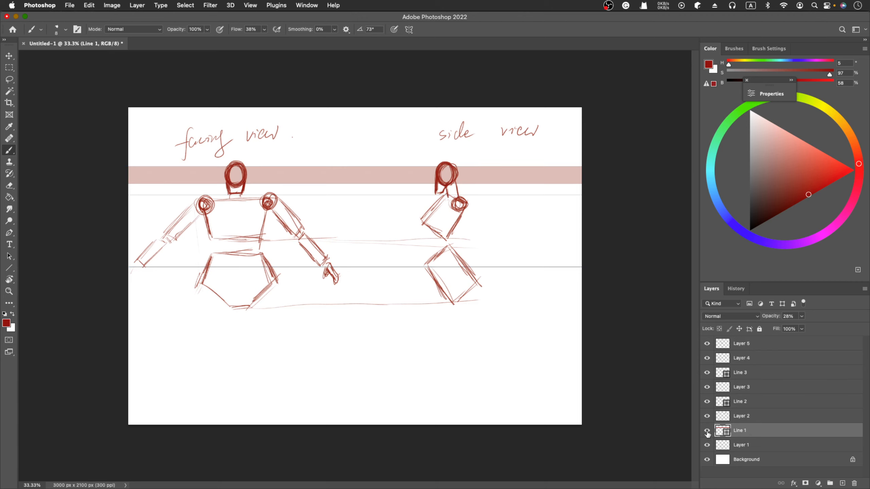
{"action": "right_click", "coordinate": [741, 404]}
{"action": "key", "text": "Escape"}
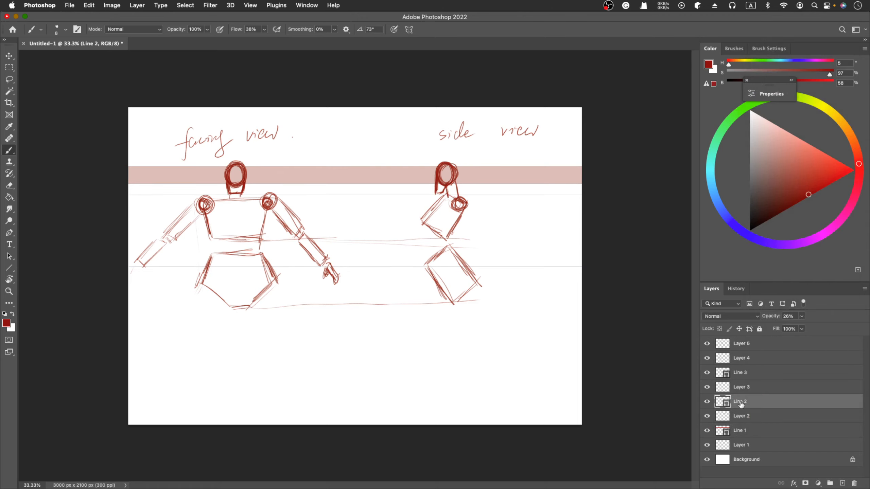
{"action": "left_click", "coordinate": [753, 432], "text": "super"}
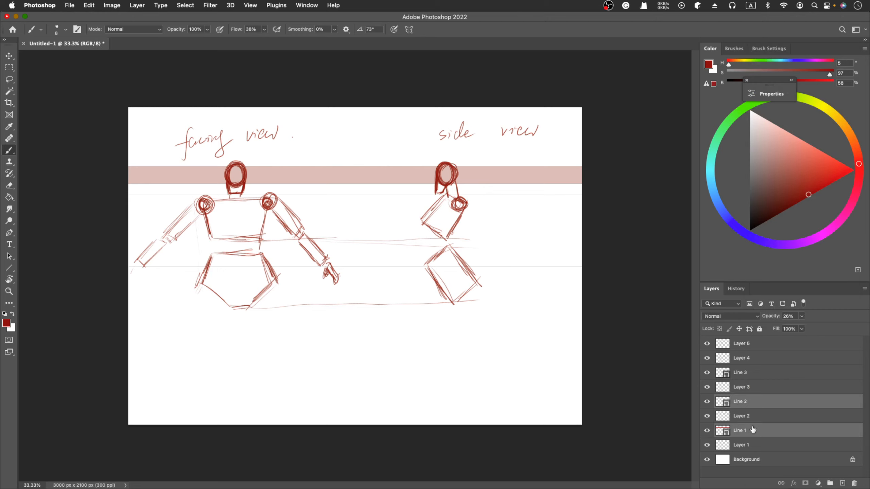
{"action": "left_click", "coordinate": [752, 374], "text": "super"}
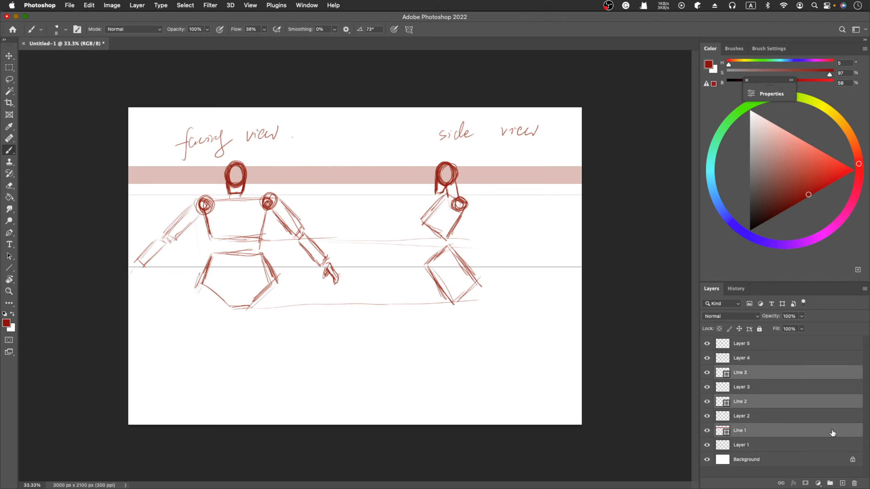
{"action": "left_click_drag", "start_coordinate": [833, 433], "coordinate": [854, 483]}
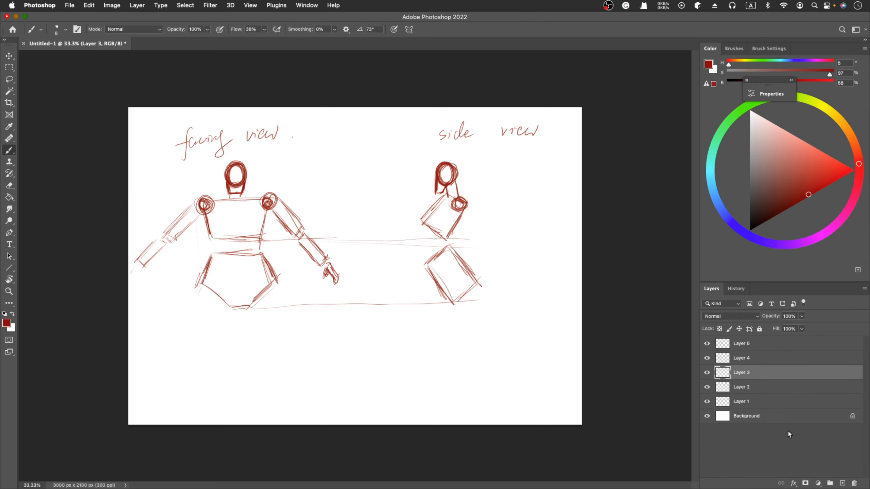
Scale Layer 1 through Layer 5 together to about 88% and centre the drawing horizontally on the canvas.
{"action": "left_click", "coordinate": [760, 400]}
{"action": "left_click", "coordinate": [758, 344], "text": "shift"}
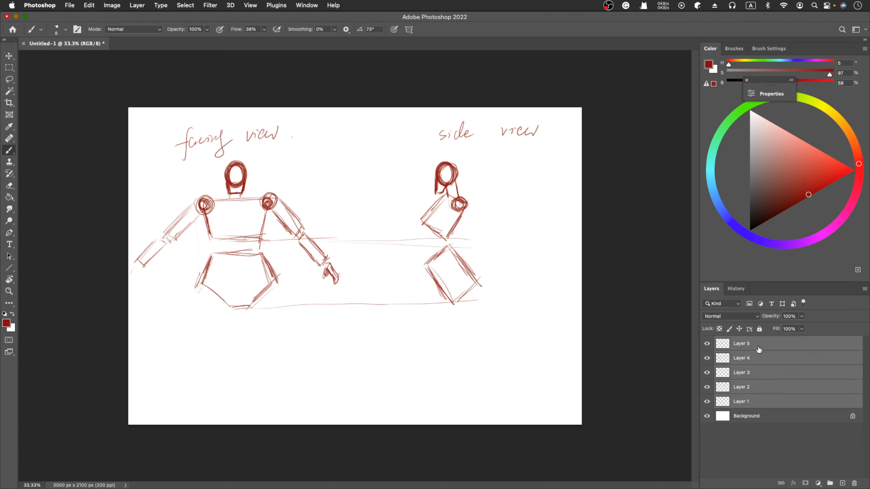
{"action": "key", "text": "super+t"}
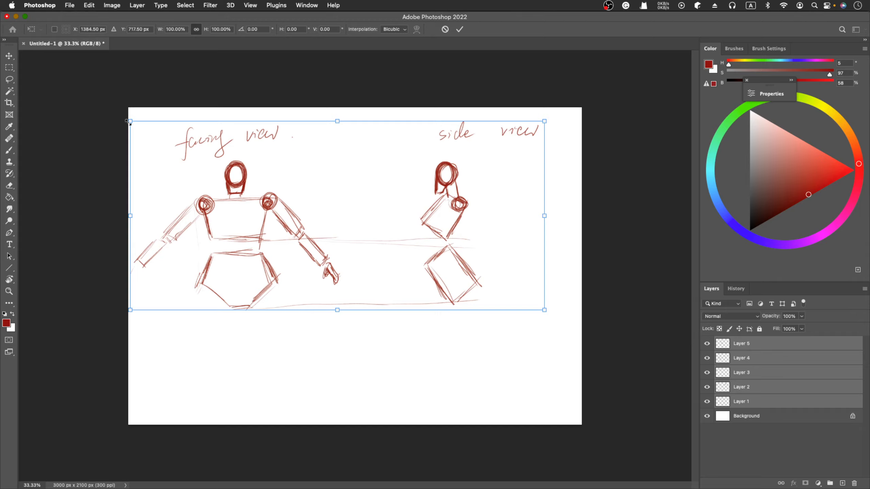
{"action": "mouse_move", "coordinate": [128, 122]}
{"action": "left_mouse_down"}
{"action": "mouse_move", "coordinate": [173, 141]}
{"action": "mouse_move", "coordinate": [183, 154]}
{"action": "mouse_move", "coordinate": [188, 142]}
{"action": "mouse_move", "coordinate": [185, 156]}
{"action": "mouse_move", "coordinate": [213, 169]}
{"action": "mouse_move", "coordinate": [175, 160]}
{"action": "left_mouse_up"}
{"action": "left_click_drag", "start_coordinate": [368, 256], "coordinate": [366, 254]}
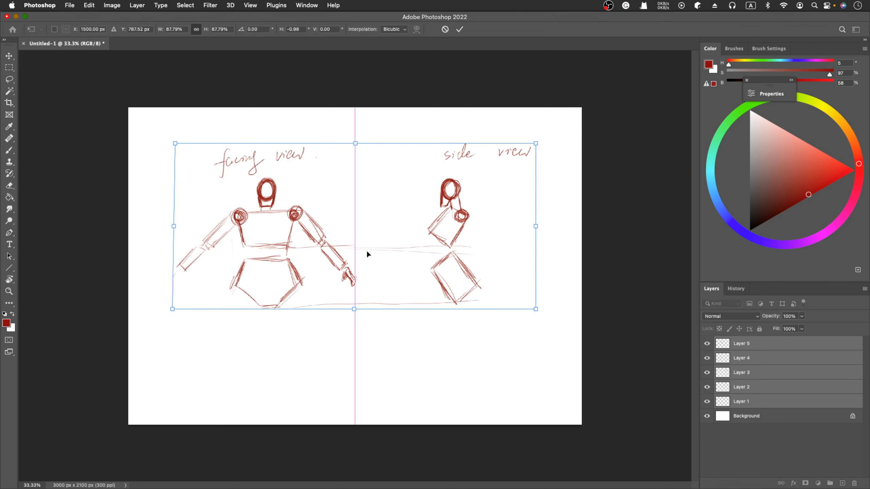
{"action": "key", "text": "Return"}
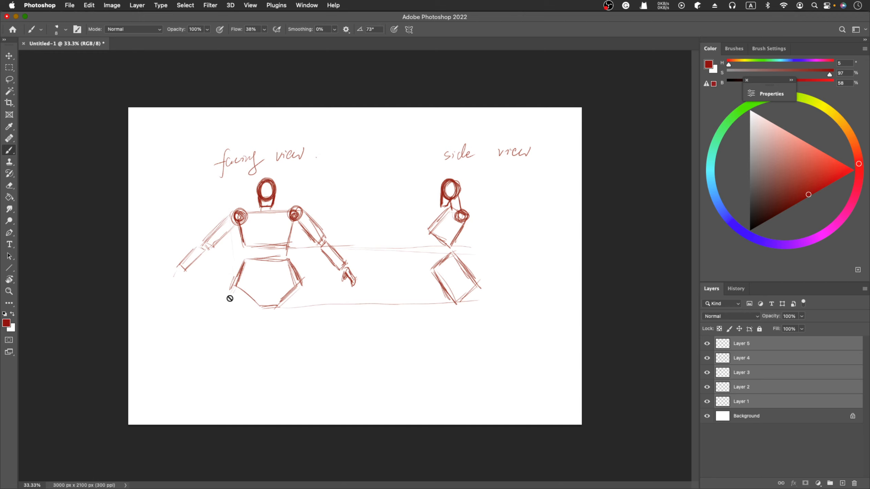
Add a new top layer and brush the left-hand facing-view thigh as a tapered box below the pelvis.
{"action": "left_click", "coordinate": [821, 456]}
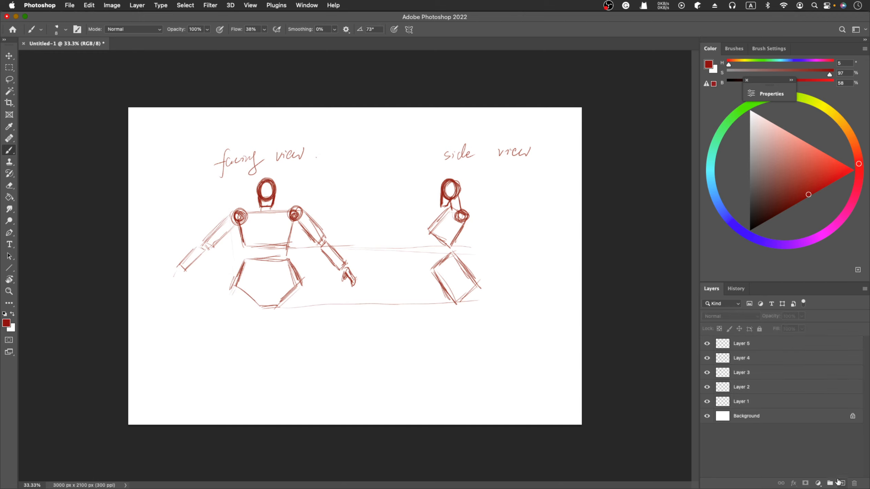
{"action": "left_click", "coordinate": [842, 483]}
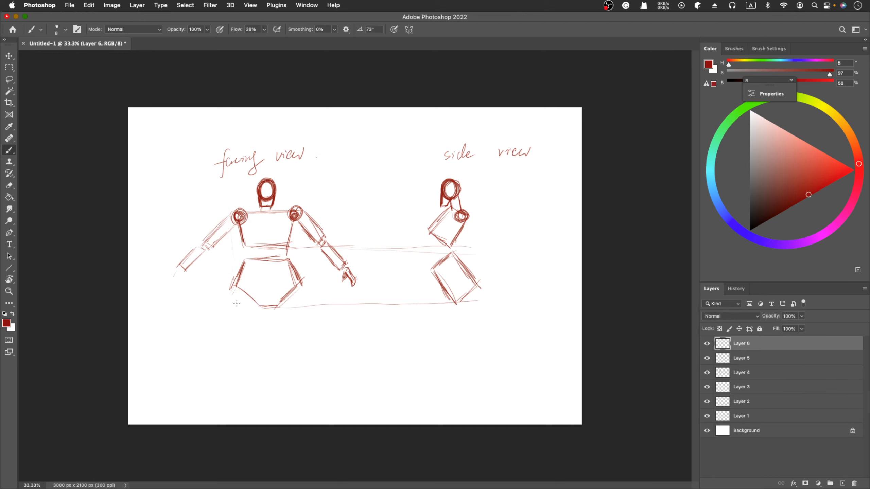
{"action": "mouse_move", "coordinate": [231, 299]}
{"action": "left_mouse_down"}
{"action": "mouse_move", "coordinate": [232, 343]}
{"action": "mouse_move", "coordinate": [239, 297]}
{"action": "mouse_move", "coordinate": [249, 308]}
{"action": "mouse_move", "coordinate": [253, 353]}
{"action": "left_mouse_up"}
{"action": "left_click_drag", "start_coordinate": [257, 311], "coordinate": [250, 365]}
{"action": "left_click_drag", "start_coordinate": [255, 332], "coordinate": [248, 367]}
{"action": "mouse_move", "coordinate": [225, 314]}
{"action": "left_mouse_down"}
{"action": "mouse_move", "coordinate": [234, 364]}
{"action": "mouse_move", "coordinate": [253, 365]}
{"action": "left_mouse_up"}
Brush the matching right-hand thigh tapering to the knee, reinforce its outer edge and erase the stray strokes outside it.
{"action": "mouse_move", "coordinate": [300, 300]}
{"action": "left_mouse_down"}
{"action": "mouse_move", "coordinate": [288, 311]}
{"action": "mouse_move", "coordinate": [302, 373]}
{"action": "mouse_move", "coordinate": [315, 301]}
{"action": "mouse_move", "coordinate": [324, 310]}
{"action": "mouse_move", "coordinate": [307, 368]}
{"action": "mouse_move", "coordinate": [292, 341]}
{"action": "mouse_move", "coordinate": [295, 366]}
{"action": "mouse_move", "coordinate": [309, 369]}
{"action": "left_mouse_up"}
{"action": "left_click_drag", "start_coordinate": [287, 316], "coordinate": [296, 359]}
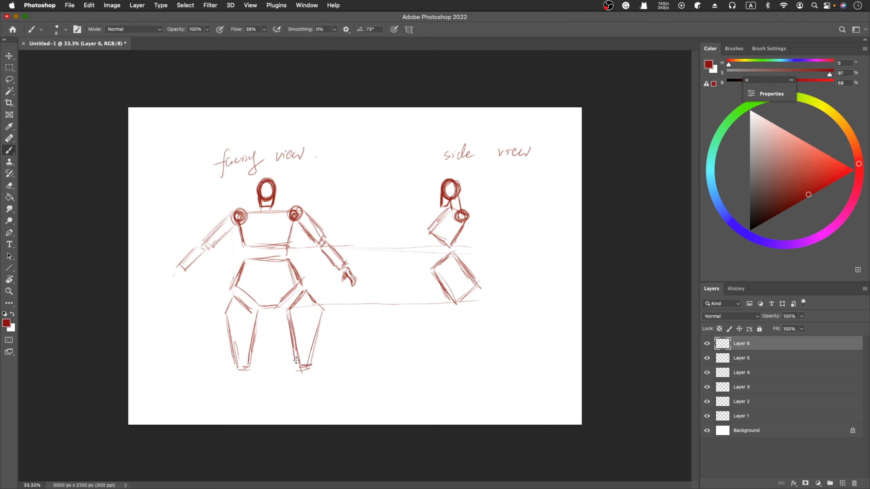
{"action": "left_click_drag", "start_coordinate": [321, 329], "coordinate": [310, 365]}
{"action": "left_click_drag", "start_coordinate": [318, 313], "coordinate": [308, 364]}
{"action": "left_click_drag", "start_coordinate": [319, 317], "coordinate": [307, 363]}
{"action": "key", "text": "e"}
{"action": "left_click_drag", "start_coordinate": [323, 323], "coordinate": [313, 361]}
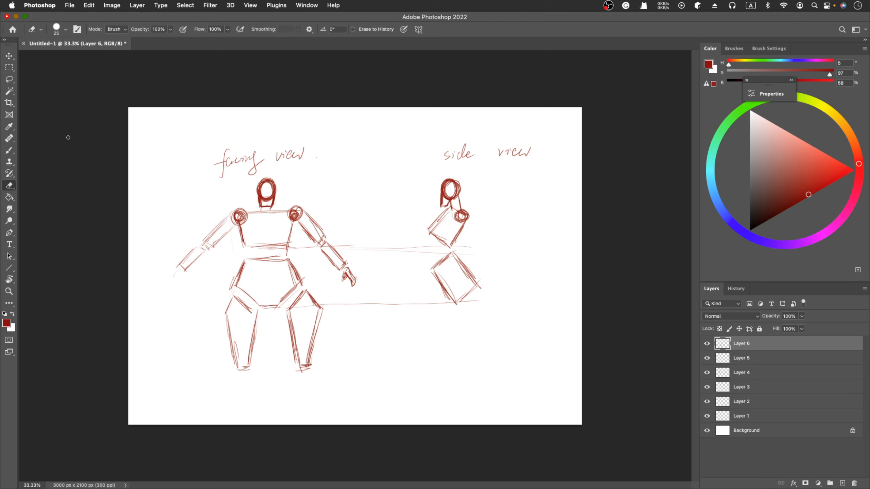
Lasso the right-hand thigh, nudge it slightly inward to fit against the pelvis, and deselect it.
{"action": "left_click", "coordinate": [10, 79]}
{"action": "mouse_move", "coordinate": [317, 279]}
{"action": "left_mouse_down"}
{"action": "mouse_move", "coordinate": [285, 309]}
{"action": "mouse_move", "coordinate": [327, 377]}
{"action": "mouse_move", "coordinate": [306, 291]}
{"action": "left_mouse_up"}
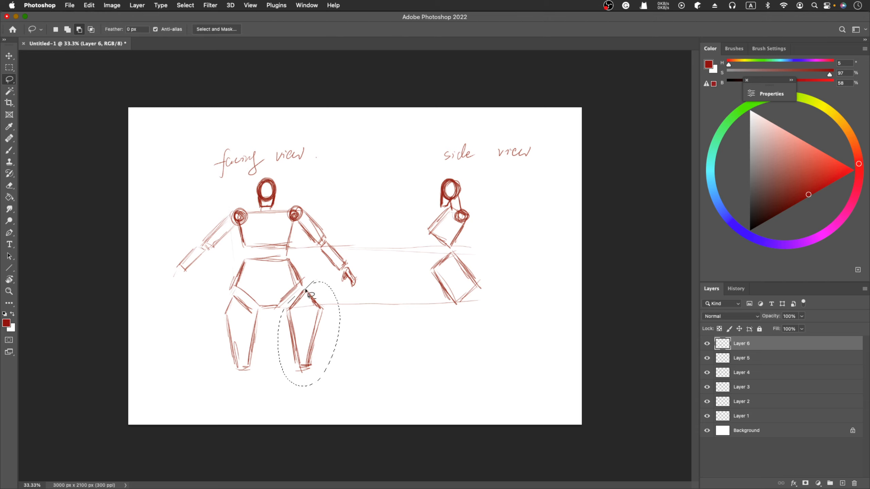
{"action": "key", "text": "super+t"}
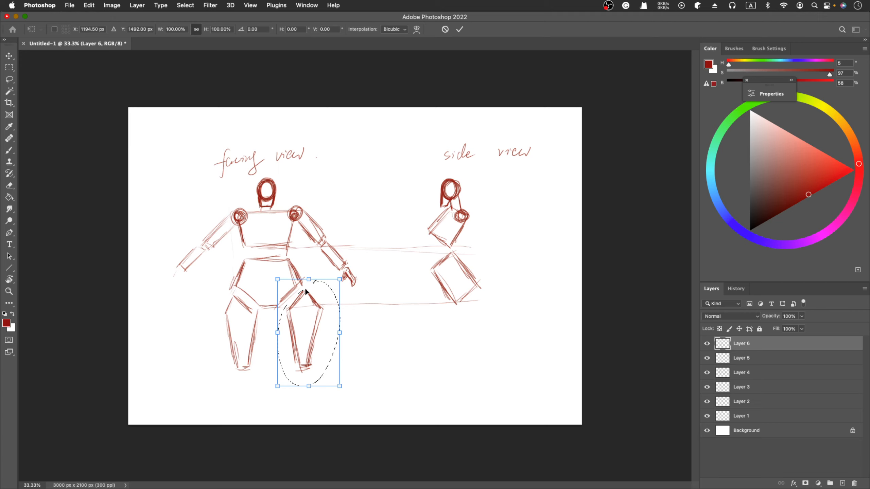
{"action": "key", "text": "Left"}
{"action": "key", "text": "Left"}
{"action": "key", "text": "Left"}
{"action": "key", "text": "Left"}
{"action": "key", "text": "Left"}
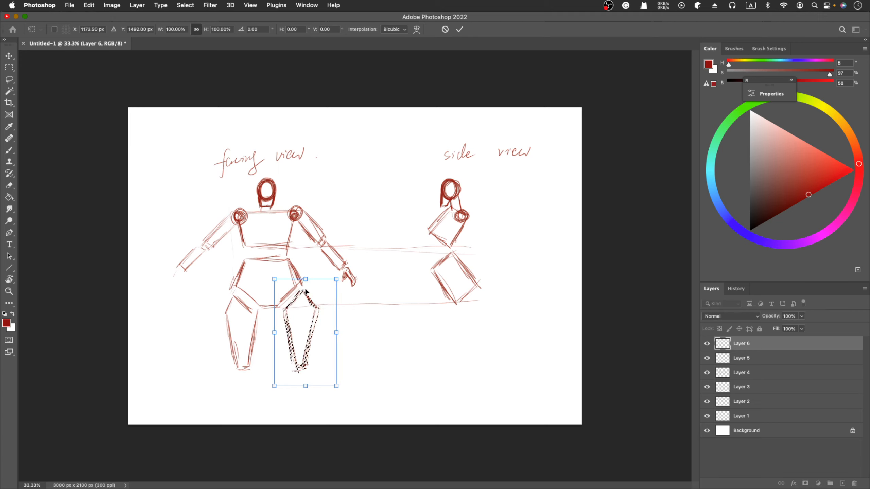
{"action": "key", "text": "Left"}
{"action": "key", "text": "Left"}
{"action": "key", "text": "Left"}
{"action": "key", "text": "Left"}
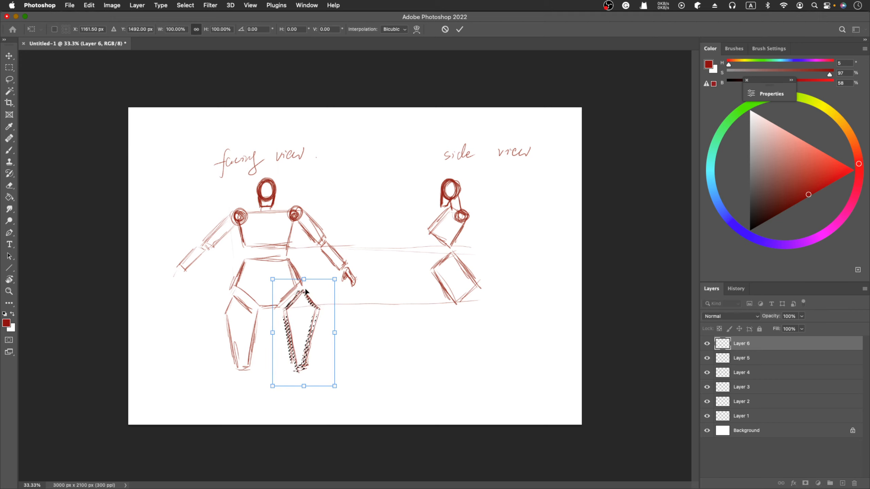
{"action": "key", "text": "Return"}
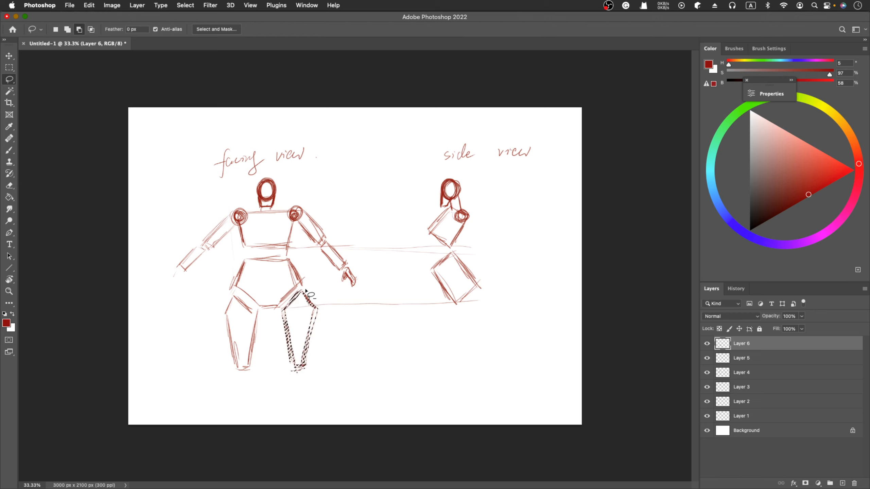
{"action": "key", "text": "super+d"}
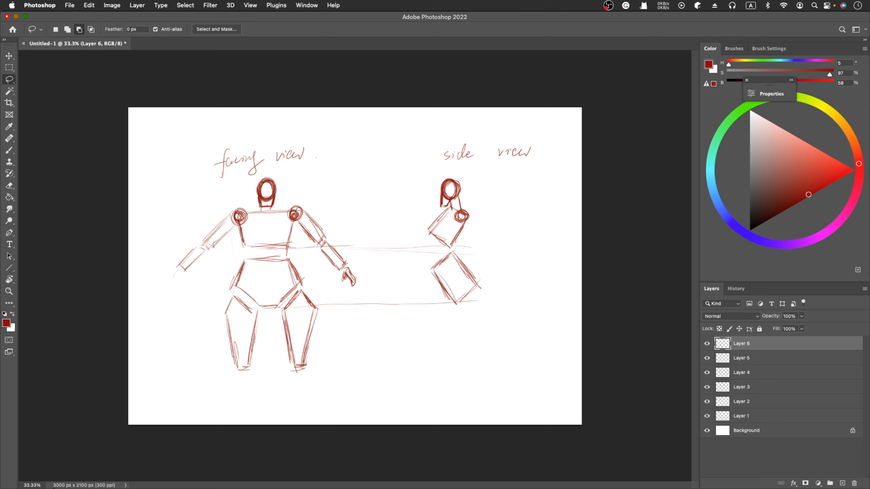
Move all six sketch layers together up to the canvas's upper edge, keeping the drawing horizontally centred.
{"action": "left_click", "coordinate": [777, 416], "text": "shift"}
{"action": "key", "text": "super+t"}
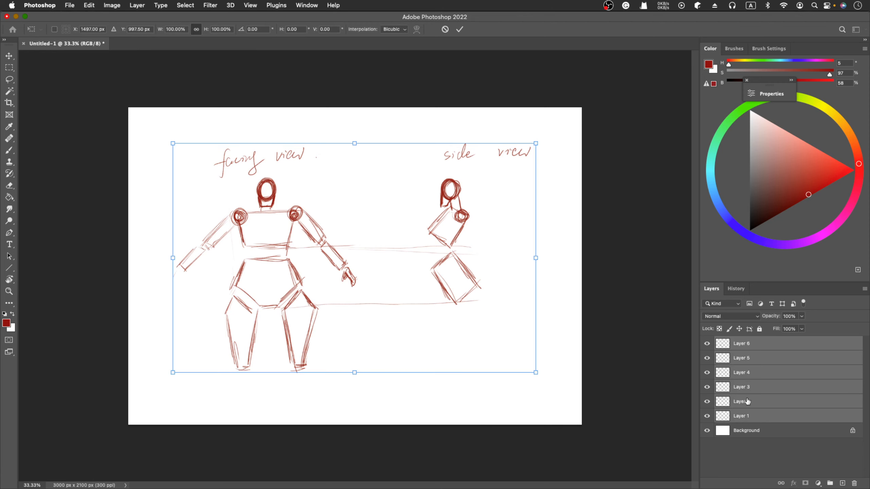
{"action": "mouse_move", "coordinate": [335, 272]}
{"action": "left_mouse_down"}
{"action": "mouse_move", "coordinate": [352, 279]}
{"action": "mouse_move", "coordinate": [351, 261]}
{"action": "left_mouse_up"}
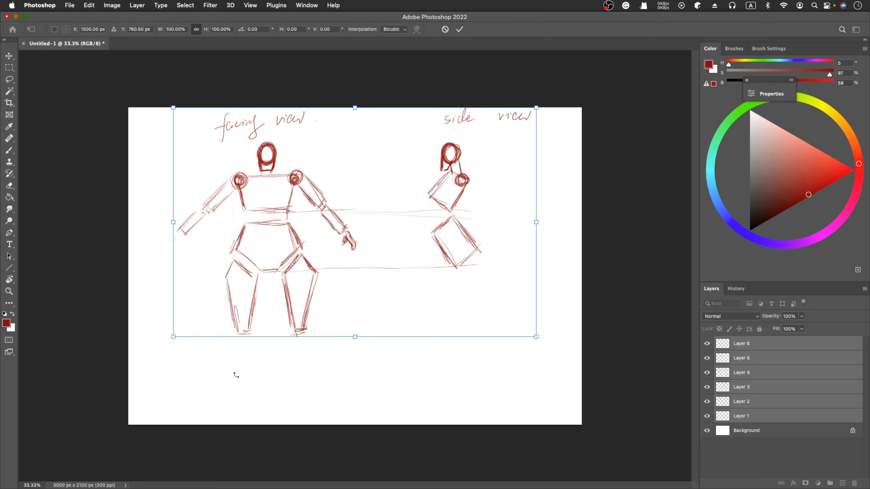
{"action": "key", "text": "Return"}
Add a new top layer, brush a hand on the left-hand facing-view arm and reinforce the arm's contours.
{"action": "key", "text": "l"}
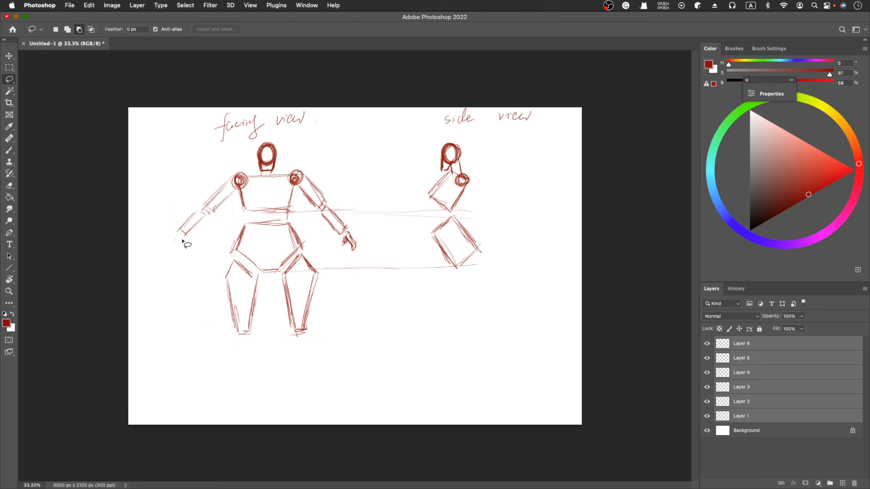
{"action": "key", "text": "b"}
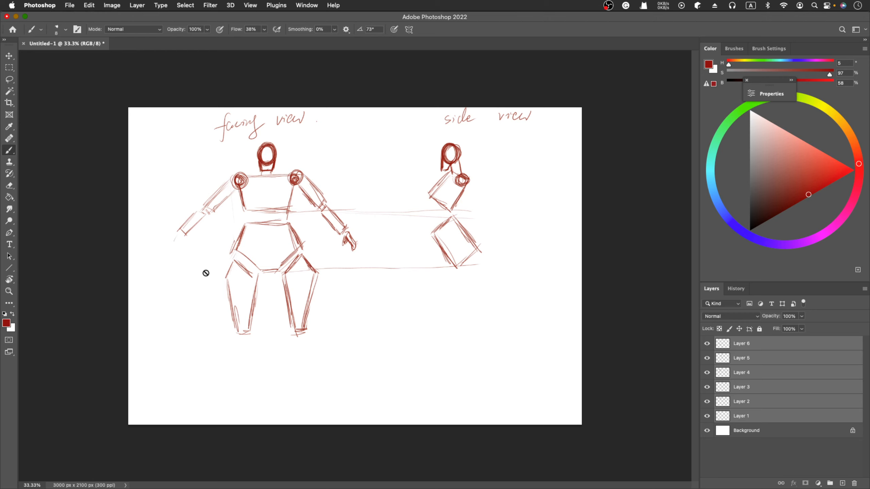
{"action": "left_click", "coordinate": [842, 483]}
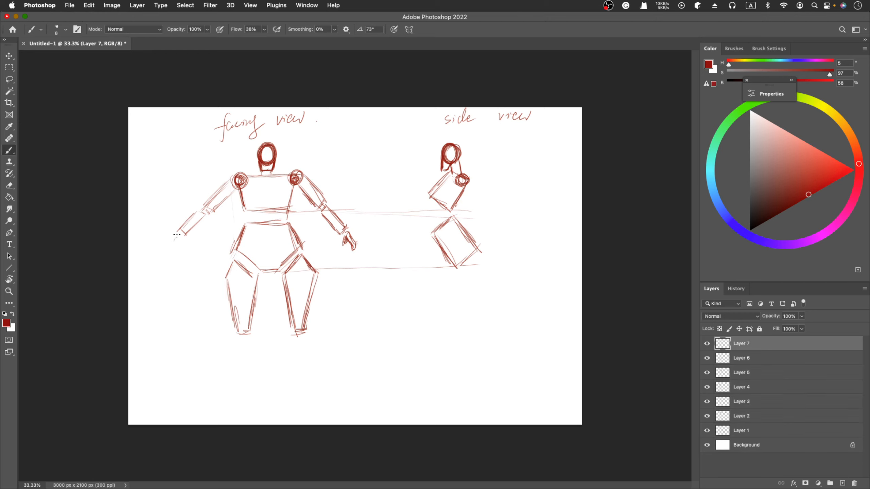
{"action": "mouse_move", "coordinate": [177, 237]}
{"action": "left_mouse_down"}
{"action": "mouse_move", "coordinate": [171, 246]}
{"action": "mouse_move", "coordinate": [184, 244]}
{"action": "left_mouse_up"}
{"action": "mouse_move", "coordinate": [223, 184]}
{"action": "left_mouse_down"}
{"action": "mouse_move", "coordinate": [205, 205]}
{"action": "mouse_move", "coordinate": [230, 195]}
{"action": "mouse_move", "coordinate": [218, 208]}
{"action": "left_mouse_up"}
{"action": "left_click_drag", "start_coordinate": [189, 220], "coordinate": [185, 232]}
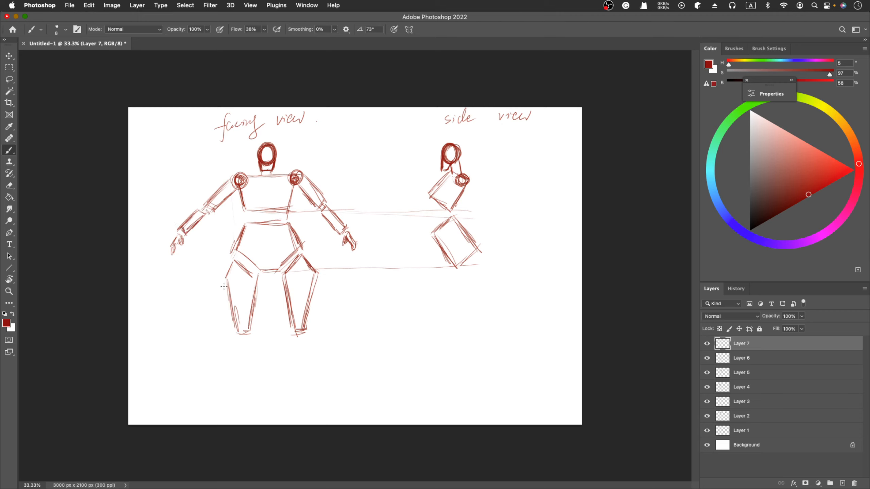
Lasso the left-hand facing-view arm on the top layer, rotate it about -4.9 degrees, move it slightly inward and deselect it.
{"action": "left_click", "coordinate": [8, 83]}
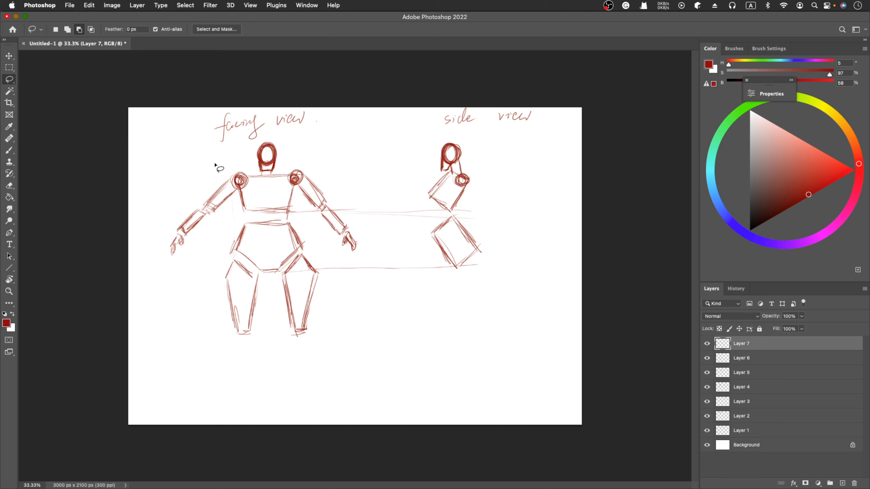
{"action": "mouse_move", "coordinate": [235, 168]}
{"action": "left_mouse_down"}
{"action": "mouse_move", "coordinate": [170, 227]}
{"action": "mouse_move", "coordinate": [215, 231]}
{"action": "mouse_move", "coordinate": [243, 191]}
{"action": "mouse_move", "coordinate": [247, 171]}
{"action": "mouse_move", "coordinate": [238, 166]}
{"action": "left_mouse_up"}
{"action": "key", "text": "super+t"}
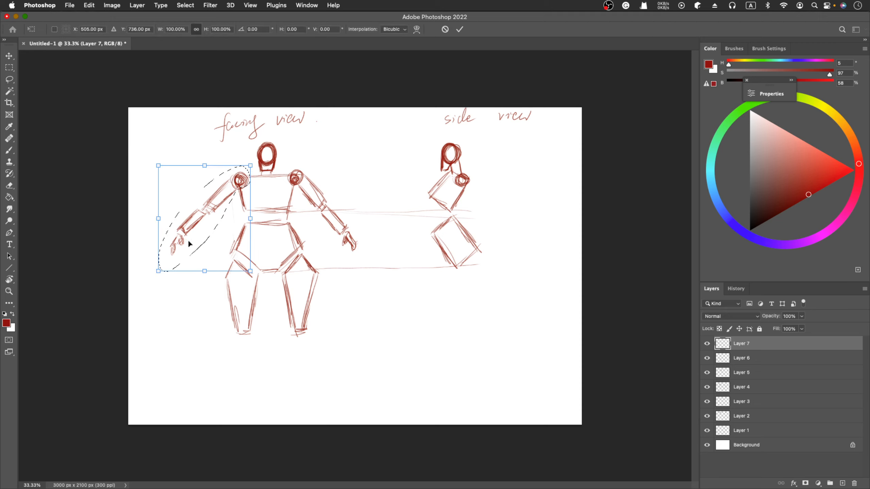
{"action": "left_click_drag", "start_coordinate": [194, 280], "coordinate": [201, 284]}
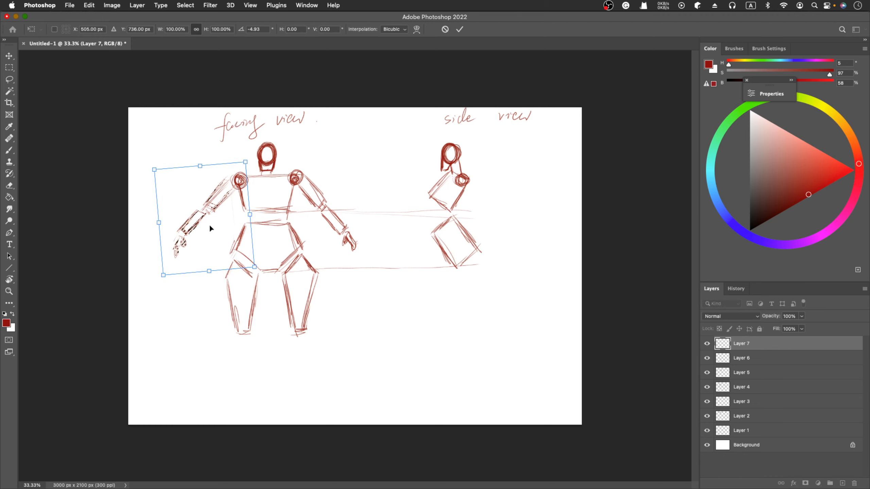
{"action": "left_click_drag", "start_coordinate": [210, 227], "coordinate": [224, 234]}
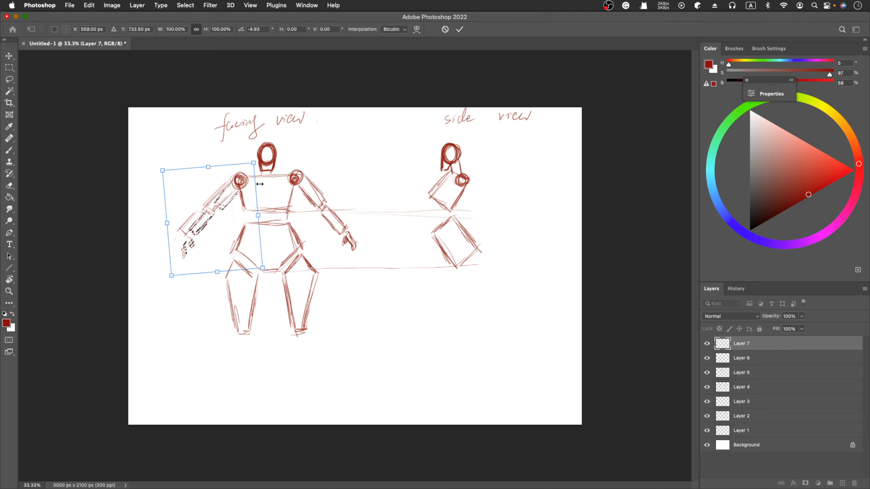
{"action": "key", "text": "Return"}
{"action": "key", "text": "l"}
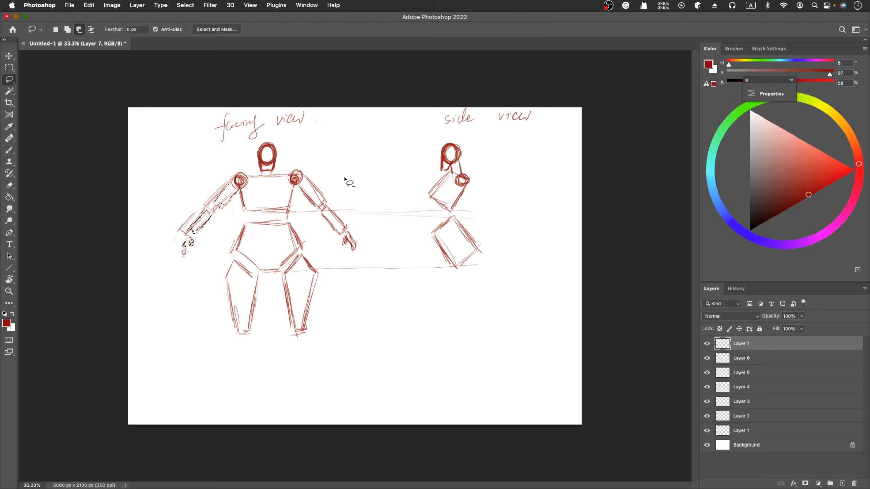
{"action": "key", "text": "super+d"}
Find the layer holding the doubled left-hand arm strokes by toggling visibility, then erase those strokes on Layer 5 with a larger eraser.
{"action": "left_click", "coordinate": [708, 359]}
{"action": "left_click", "coordinate": [707, 359]}
{"action": "left_click", "coordinate": [708, 373]}
{"action": "left_click", "coordinate": [708, 374]}
{"action": "left_click", "coordinate": [708, 374]}
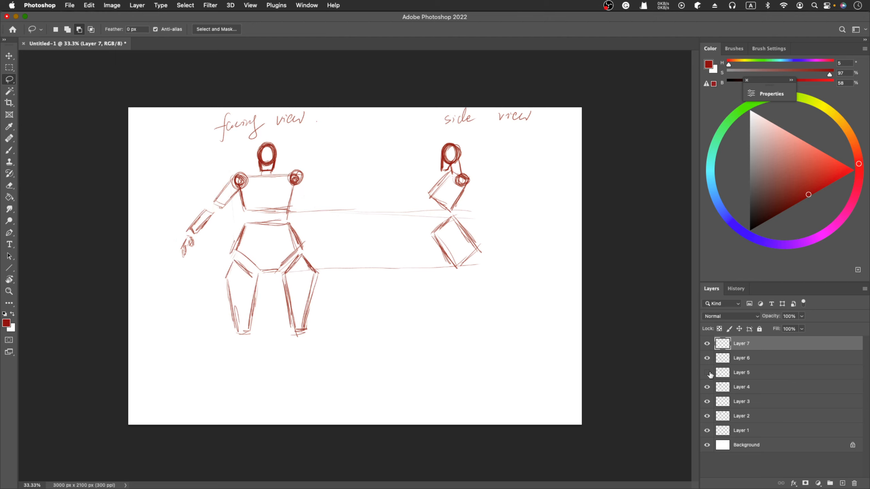
{"action": "left_click", "coordinate": [708, 373]}
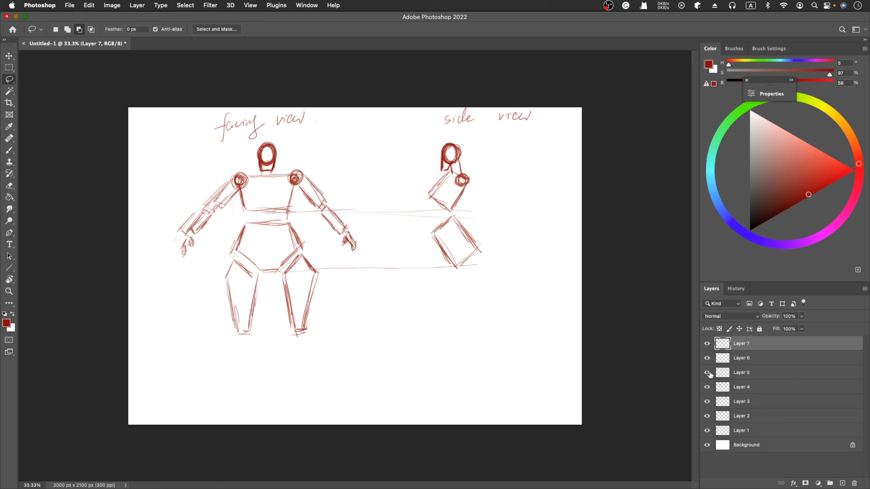
{"action": "left_click", "coordinate": [746, 374]}
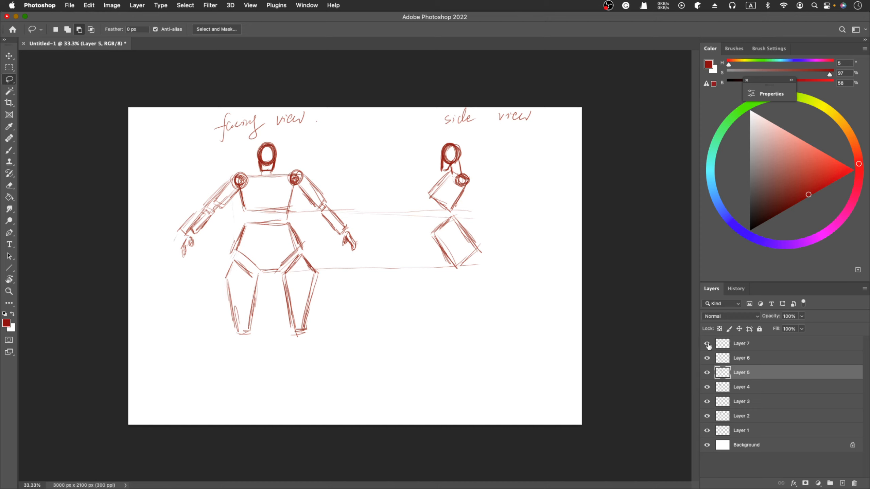
{"action": "key", "text": "e"}
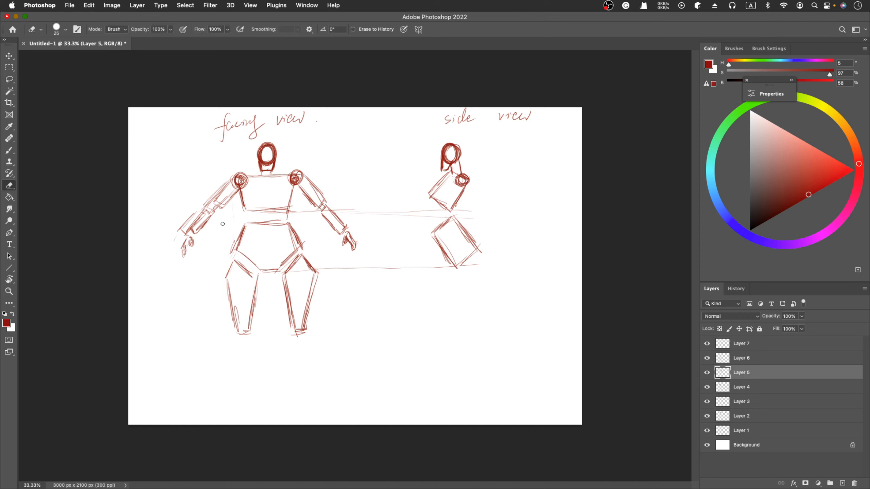
{"action": "key", "text": "bracketright"}
{"action": "key", "text": "bracketright"}
{"action": "key", "text": "bracketright"}
{"action": "mouse_move", "coordinate": [177, 238]}
{"action": "left_mouse_down"}
{"action": "mouse_move", "coordinate": [204, 211]}
{"action": "mouse_move", "coordinate": [200, 226]}
{"action": "mouse_move", "coordinate": [222, 184]}
{"action": "mouse_move", "coordinate": [223, 203]}
{"action": "mouse_move", "coordinate": [228, 184]}
{"action": "mouse_move", "coordinate": [219, 206]}
{"action": "mouse_move", "coordinate": [204, 204]}
{"action": "mouse_move", "coordinate": [211, 217]}
{"action": "mouse_move", "coordinate": [191, 215]}
{"action": "left_mouse_up"}
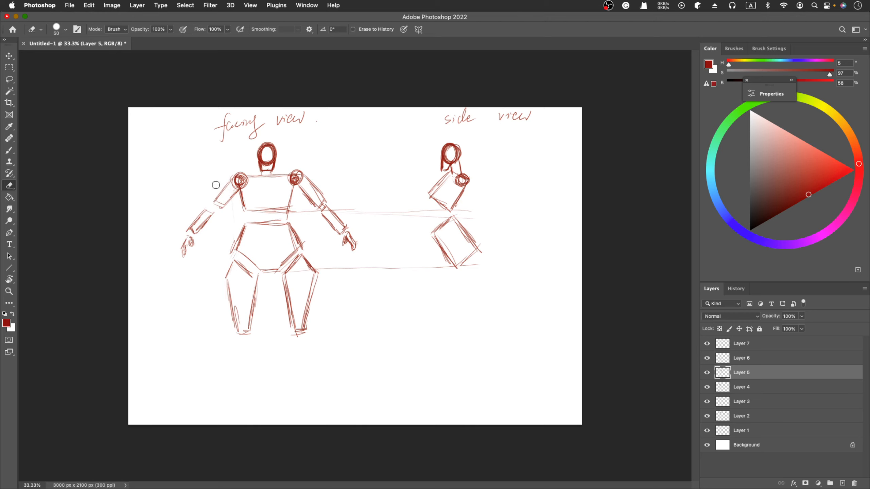
On Layer 7, lasso the left-hand forearm and hand, move them inward to meet the upper arm, and deselect them.
{"action": "left_click", "coordinate": [749, 345]}
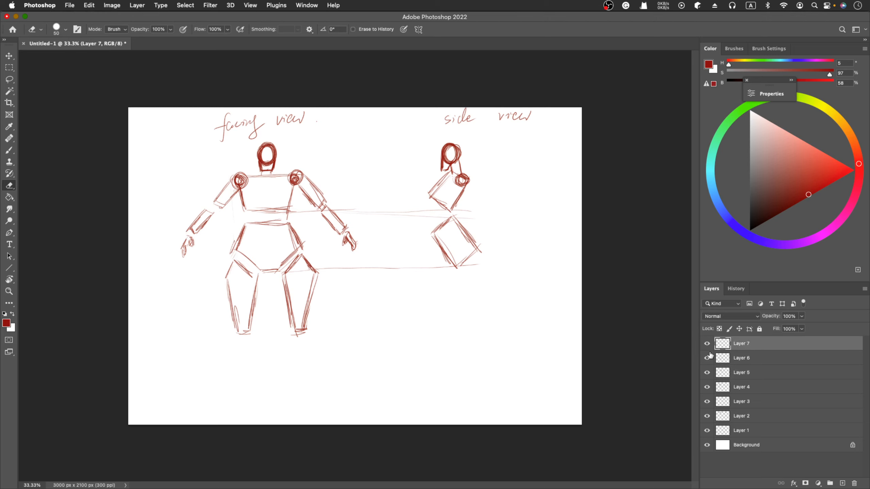
{"action": "left_click", "coordinate": [707, 343]}
{"action": "left_click", "coordinate": [707, 344]}
{"action": "key", "text": "l"}
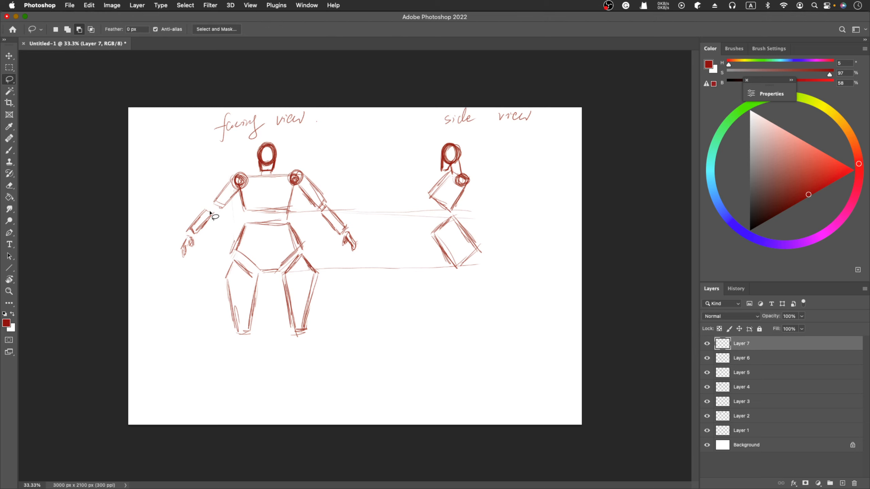
{"action": "mouse_move", "coordinate": [212, 206]}
{"action": "left_mouse_down"}
{"action": "mouse_move", "coordinate": [174, 245]}
{"action": "mouse_move", "coordinate": [215, 243]}
{"action": "mouse_move", "coordinate": [211, 207]}
{"action": "left_mouse_up"}
{"action": "key", "text": "super+t"}
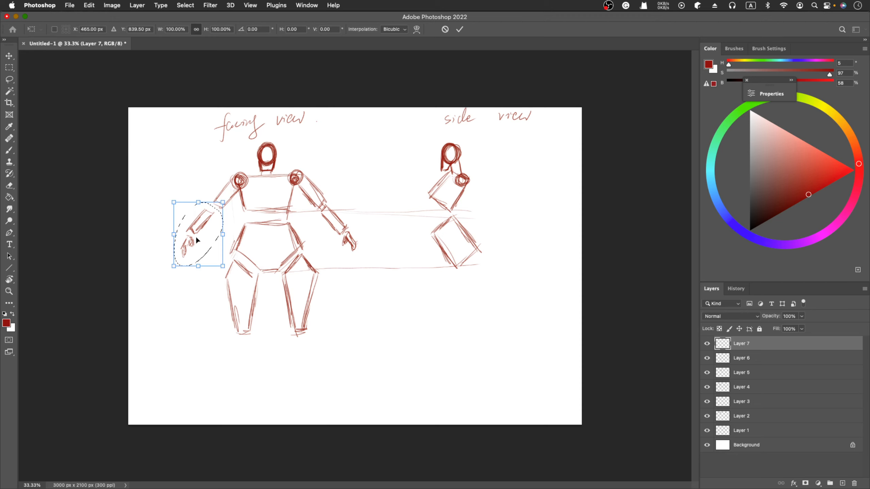
{"action": "left_click_drag", "start_coordinate": [196, 237], "coordinate": [205, 235]}
{"action": "key", "text": "Return"}
{"action": "key", "text": "super+d"}
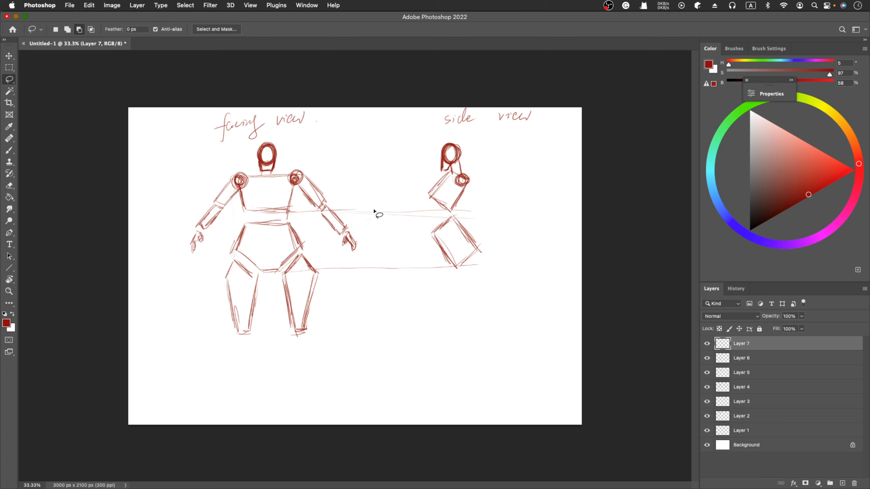
Brush joint circles at the facing figure's knees, elbows and wrists, and connect the torso to the pelvis with waist lines.
{"action": "key", "text": "b"}
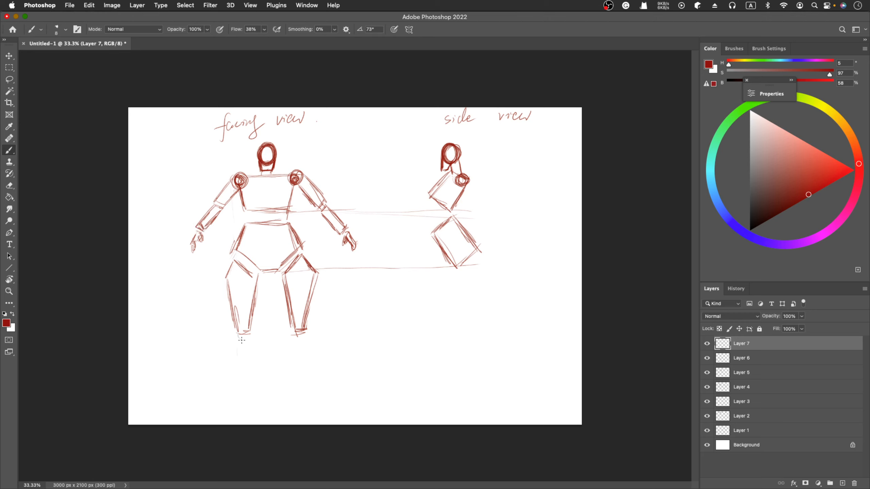
{"action": "left_click_drag", "start_coordinate": [242, 340], "coordinate": [241, 337]}
{"action": "left_click_drag", "start_coordinate": [300, 329], "coordinate": [302, 335]}
{"action": "left_click_drag", "start_coordinate": [222, 201], "coordinate": [220, 203]}
{"action": "mouse_move", "coordinate": [319, 203]}
{"action": "left_mouse_down"}
{"action": "mouse_move", "coordinate": [326, 209]}
{"action": "mouse_move", "coordinate": [321, 201]}
{"action": "left_mouse_up"}
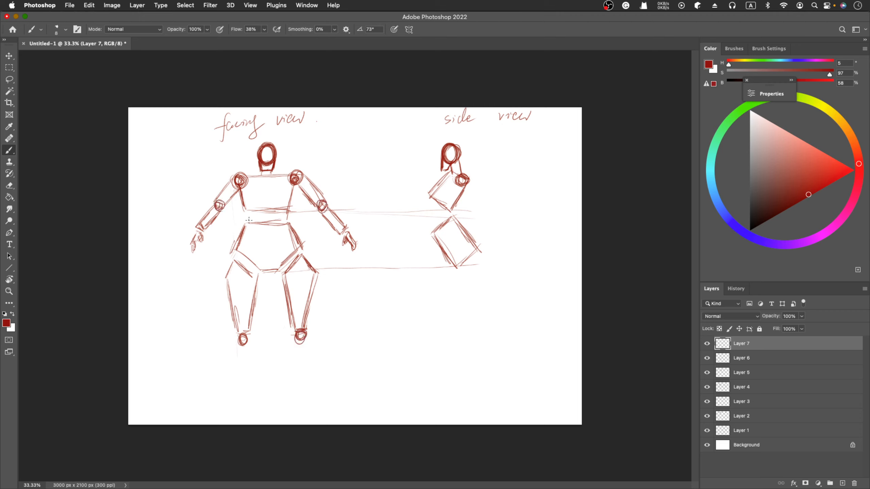
{"action": "mouse_move", "coordinate": [202, 226]}
{"action": "left_mouse_down"}
{"action": "mouse_move", "coordinate": [197, 232]}
{"action": "mouse_move", "coordinate": [204, 229]}
{"action": "left_mouse_up"}
{"action": "mouse_move", "coordinate": [346, 230]}
{"action": "left_mouse_down"}
{"action": "mouse_move", "coordinate": [340, 237]}
{"action": "mouse_move", "coordinate": [346, 232]}
{"action": "left_mouse_up"}
{"action": "left_click_drag", "start_coordinate": [287, 221], "coordinate": [247, 223]}
{"action": "left_click_drag", "start_coordinate": [285, 269], "coordinate": [301, 246]}
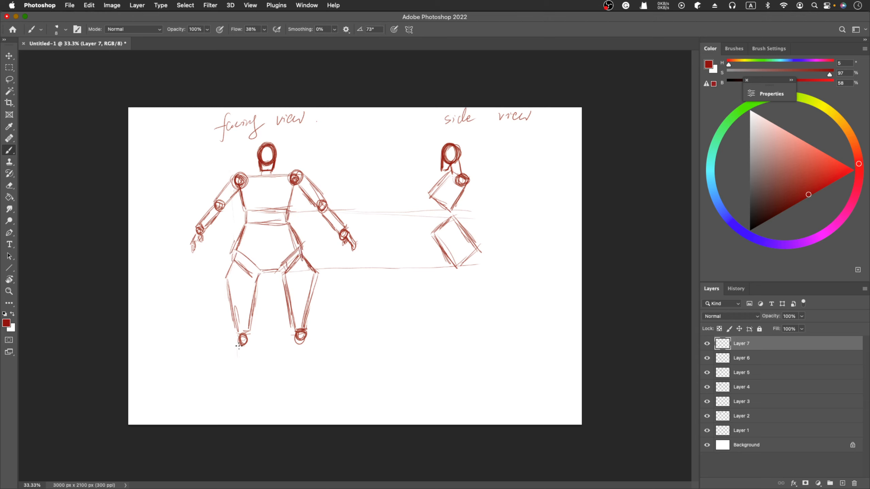
Brush tapered lower legs below both facing-view knees and add a simple foot to each.
{"action": "mouse_move", "coordinate": [247, 347]}
{"action": "left_mouse_down"}
{"action": "mouse_move", "coordinate": [240, 366]}
{"action": "mouse_move", "coordinate": [251, 344]}
{"action": "mouse_move", "coordinate": [250, 361]}
{"action": "mouse_move", "coordinate": [237, 351]}
{"action": "mouse_move", "coordinate": [242, 394]}
{"action": "left_mouse_up"}
{"action": "mouse_move", "coordinate": [294, 349]}
{"action": "left_mouse_down"}
{"action": "mouse_move", "coordinate": [302, 383]}
{"action": "mouse_move", "coordinate": [293, 349]}
{"action": "mouse_move", "coordinate": [304, 390]}
{"action": "mouse_move", "coordinate": [293, 347]}
{"action": "mouse_move", "coordinate": [294, 373]}
{"action": "left_mouse_up"}
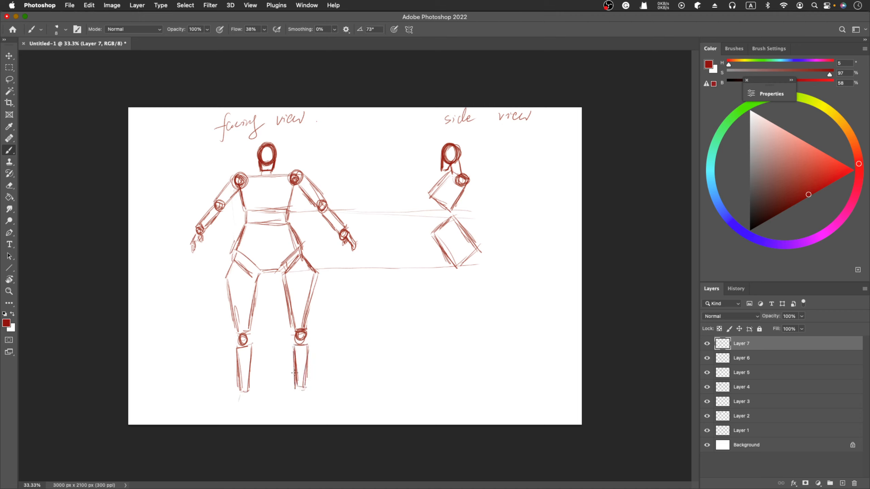
{"action": "mouse_move", "coordinate": [240, 393]}
{"action": "left_mouse_down"}
{"action": "mouse_move", "coordinate": [236, 404]}
{"action": "mouse_move", "coordinate": [252, 408]}
{"action": "mouse_move", "coordinate": [311, 405]}
{"action": "left_mouse_up"}
Draw knee and hip guide lines across to the side view, brush its tapering thigh between them and erase the stray front strokes.
{"action": "left_click_drag", "start_coordinate": [253, 339], "coordinate": [538, 336]}
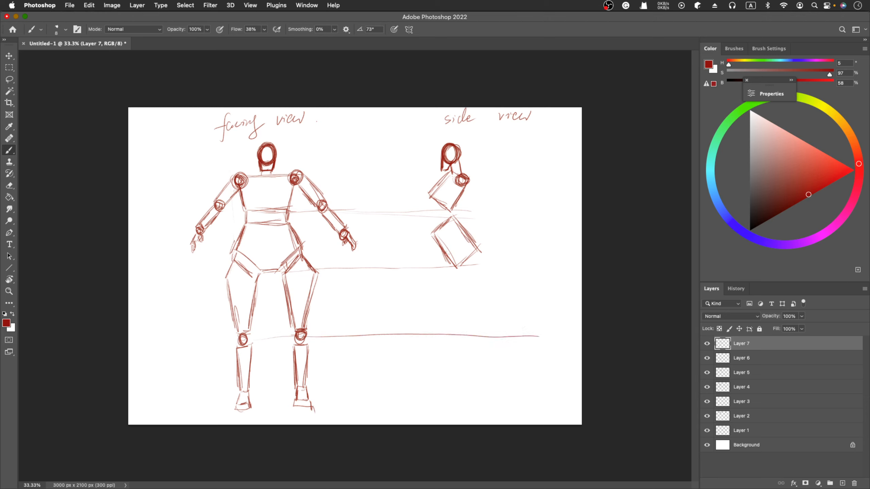
{"action": "mouse_move", "coordinate": [328, 256]}
{"action": "left_mouse_down"}
{"action": "mouse_move", "coordinate": [490, 255]}
{"action": "mouse_move", "coordinate": [436, 304]}
{"action": "left_mouse_up"}
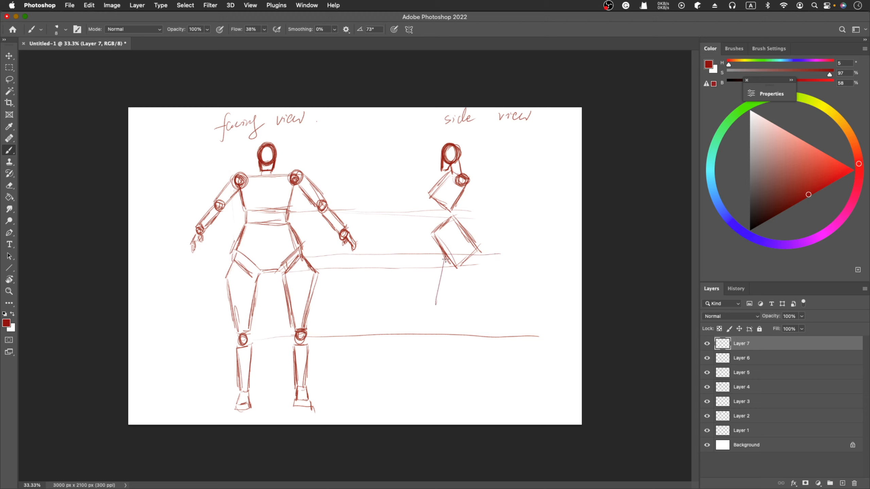
{"action": "left_click_drag", "start_coordinate": [444, 269], "coordinate": [435, 338]}
{"action": "left_click_drag", "start_coordinate": [447, 271], "coordinate": [438, 324]}
{"action": "left_click_drag", "start_coordinate": [479, 257], "coordinate": [458, 332]}
{"action": "left_click_drag", "start_coordinate": [476, 268], "coordinate": [461, 318]}
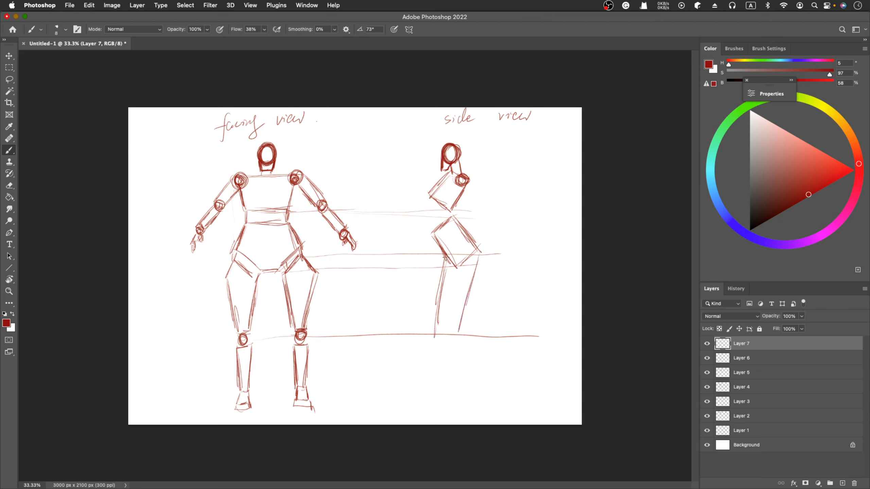
{"action": "left_click_drag", "start_coordinate": [445, 260], "coordinate": [436, 321]}
{"action": "left_click_drag", "start_coordinate": [441, 289], "coordinate": [439, 332]}
{"action": "key", "text": "e"}
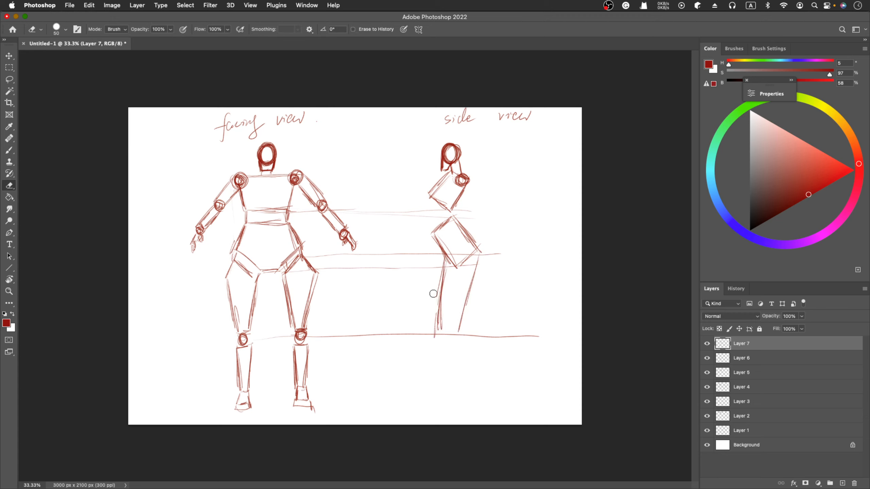
{"action": "left_click_drag", "start_coordinate": [434, 295], "coordinate": [432, 301]}
{"action": "key", "text": "b"}
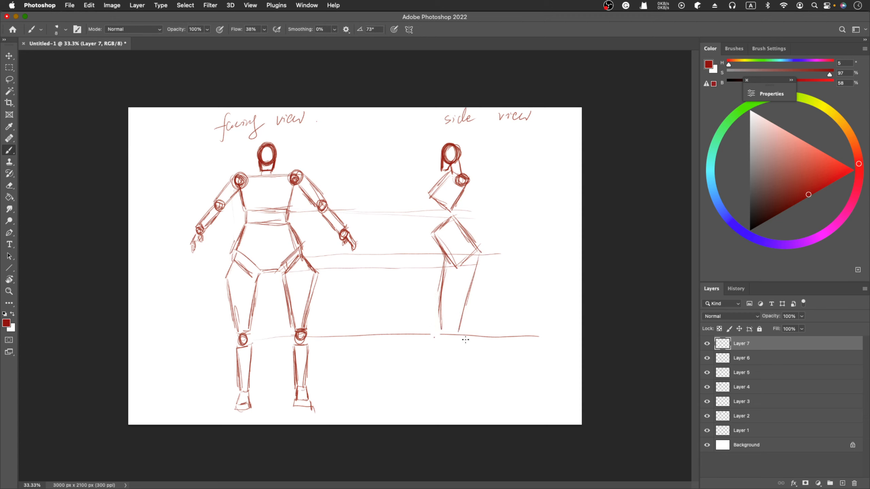
{"action": "left_click_drag", "start_coordinate": [443, 331], "coordinate": [458, 330]}
Brush the side view's knee joint, lower leg and foot, aligned with guide lines from the facing figure's knee and ankle.
{"action": "left_click_drag", "start_coordinate": [319, 325], "coordinate": [425, 320]}
{"action": "key", "text": "super+z"}
{"action": "mouse_move", "coordinate": [308, 328]}
{"action": "left_mouse_down"}
{"action": "mouse_move", "coordinate": [460, 323]}
{"action": "mouse_move", "coordinate": [451, 322]}
{"action": "mouse_move", "coordinate": [458, 333]}
{"action": "mouse_move", "coordinate": [449, 321]}
{"action": "mouse_move", "coordinate": [445, 335]}
{"action": "mouse_move", "coordinate": [445, 327]}
{"action": "mouse_move", "coordinate": [448, 370]}
{"action": "left_mouse_up"}
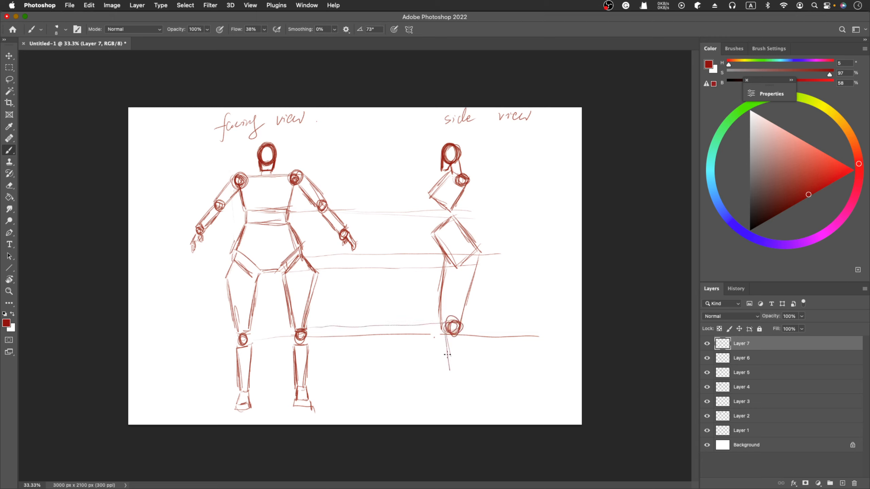
{"action": "mouse_move", "coordinate": [446, 337]}
{"action": "left_mouse_down"}
{"action": "mouse_move", "coordinate": [450, 385]}
{"action": "mouse_move", "coordinate": [463, 364]}
{"action": "mouse_move", "coordinate": [462, 384]}
{"action": "left_mouse_up"}
{"action": "left_click_drag", "start_coordinate": [466, 331], "coordinate": [459, 388]}
{"action": "left_click_drag", "start_coordinate": [444, 332], "coordinate": [447, 381]}
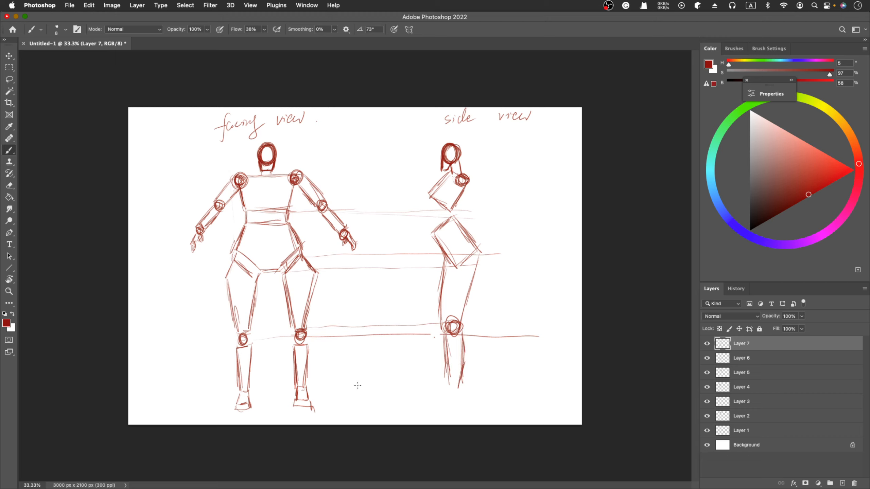
{"action": "mouse_move", "coordinate": [316, 388]}
{"action": "left_mouse_down"}
{"action": "mouse_move", "coordinate": [478, 381]}
{"action": "mouse_move", "coordinate": [449, 397]}
{"action": "left_mouse_up"}
{"action": "mouse_move", "coordinate": [445, 389]}
{"action": "left_mouse_down"}
{"action": "mouse_move", "coordinate": [434, 401]}
{"action": "mouse_move", "coordinate": [464, 385]}
{"action": "mouse_move", "coordinate": [460, 404]}
{"action": "mouse_move", "coordinate": [437, 406]}
{"action": "mouse_move", "coordinate": [461, 404]}
{"action": "mouse_move", "coordinate": [436, 402]}
{"action": "left_mouse_up"}
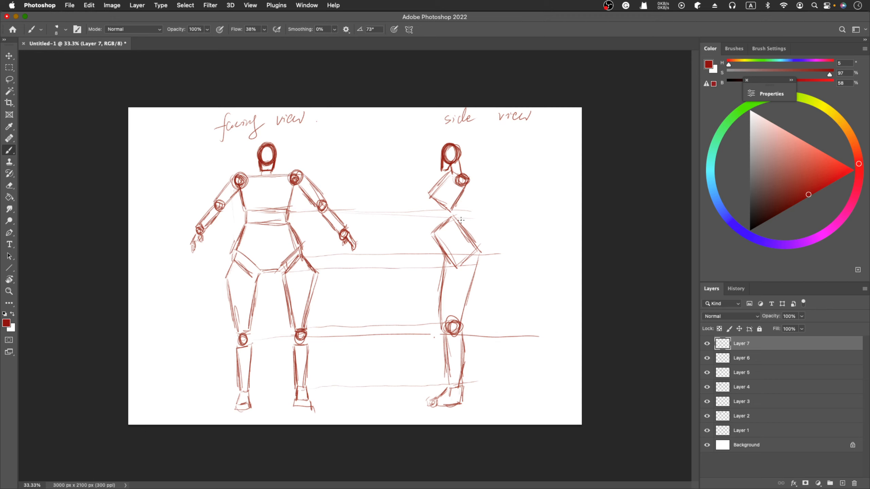
Brush the side view's upper arm and elbow joint from an elbow guide, add a wrist guide and reinforce the left-hand facing-view hand.
{"action": "mouse_move", "coordinate": [332, 203]}
{"action": "left_mouse_down"}
{"action": "mouse_move", "coordinate": [471, 200]}
{"action": "mouse_move", "coordinate": [467, 215]}
{"action": "mouse_move", "coordinate": [457, 211]}
{"action": "left_mouse_up"}
{"action": "left_click_drag", "start_coordinate": [470, 181], "coordinate": [472, 217]}
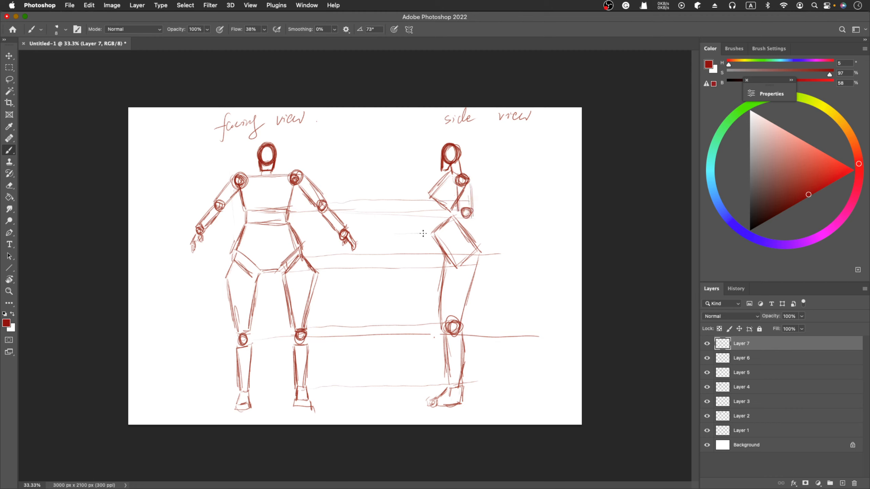
{"action": "left_click_drag", "start_coordinate": [423, 233], "coordinate": [475, 229]}
{"action": "mouse_move", "coordinate": [191, 229]}
{"action": "left_mouse_down"}
{"action": "mouse_move", "coordinate": [192, 242]}
{"action": "mouse_move", "coordinate": [202, 241]}
{"action": "mouse_move", "coordinate": [191, 245]}
{"action": "left_mouse_up"}
Scale all seven sketch layers together to about 88.5% width and 97.5% height and centre them vertically on the canvas.
{"action": "left_click", "coordinate": [773, 432], "text": "shift"}
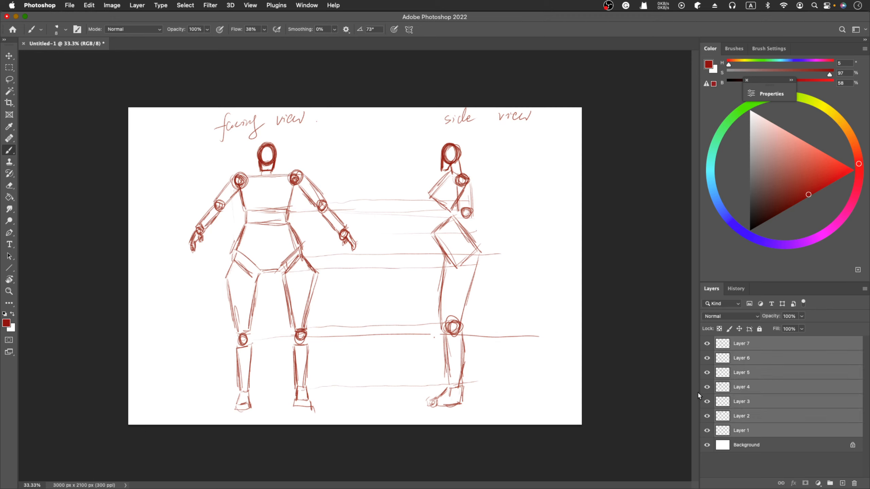
{"action": "key", "text": "t"}
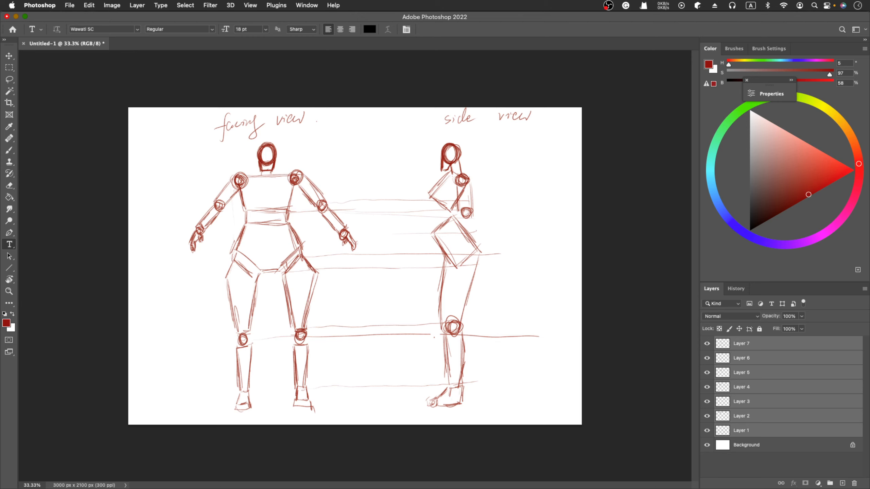
{"action": "key", "text": "ctrl+t"}
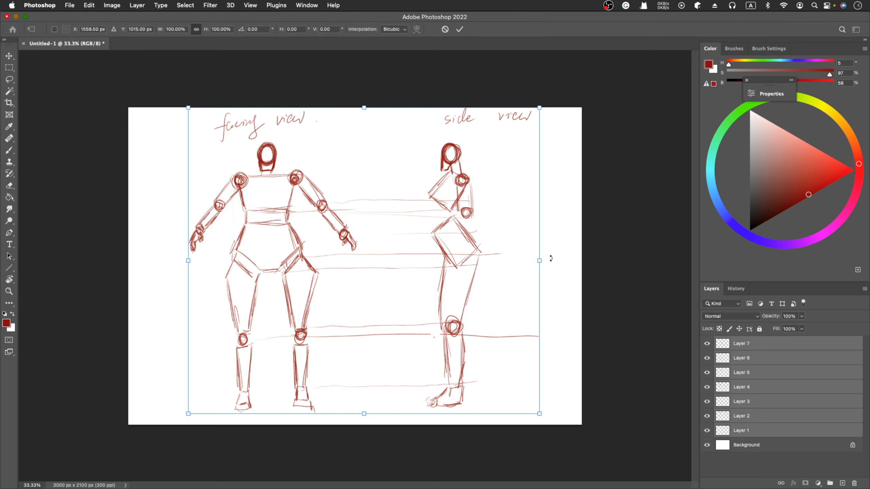
{"action": "left_click_drag", "start_coordinate": [538, 262], "coordinate": [502, 259]}
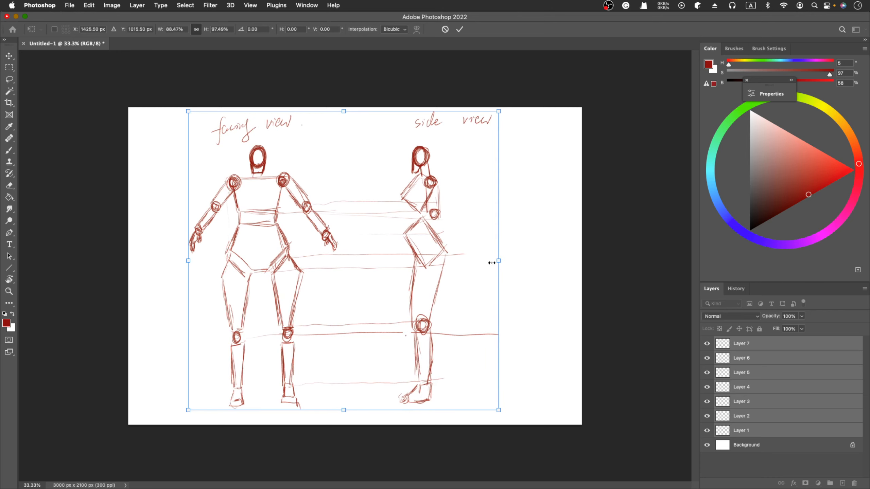
{"action": "left_click_drag", "start_coordinate": [364, 247], "coordinate": [388, 249]}
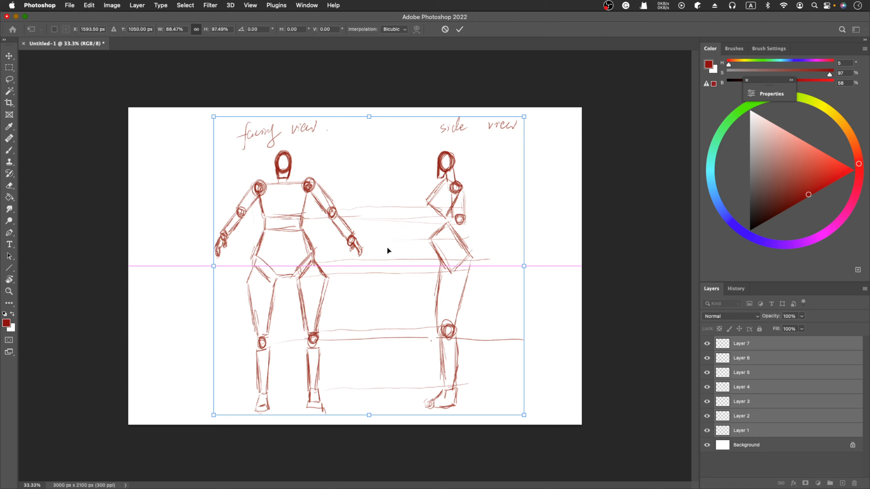
{"action": "left_click", "coordinate": [460, 31]}
Shift all seven sketch layers slightly left together, keeping the drawing vertically centred on the canvas.
{"action": "key", "text": "t"}
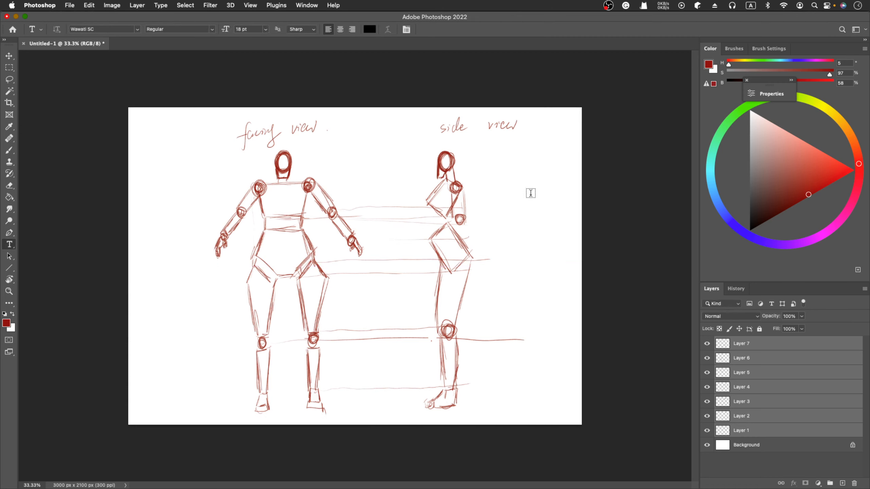
{"action": "key", "text": "super+t"}
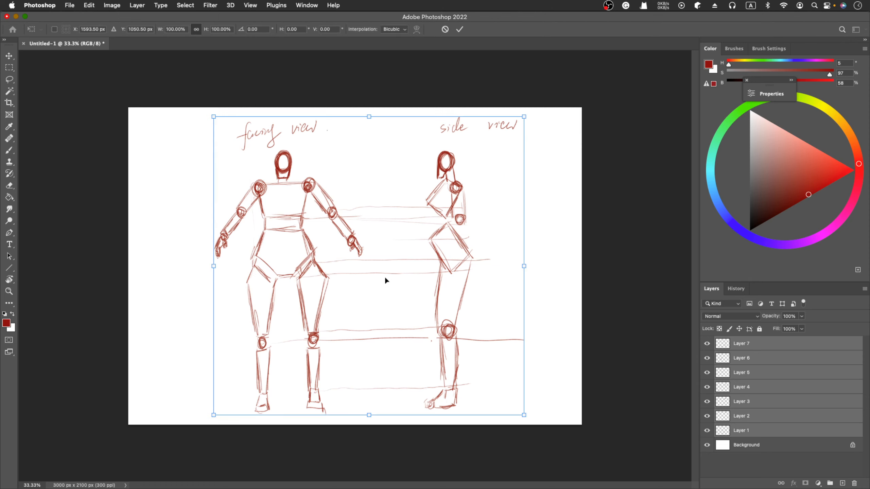
{"action": "left_click_drag", "start_coordinate": [385, 276], "coordinate": [379, 278]}
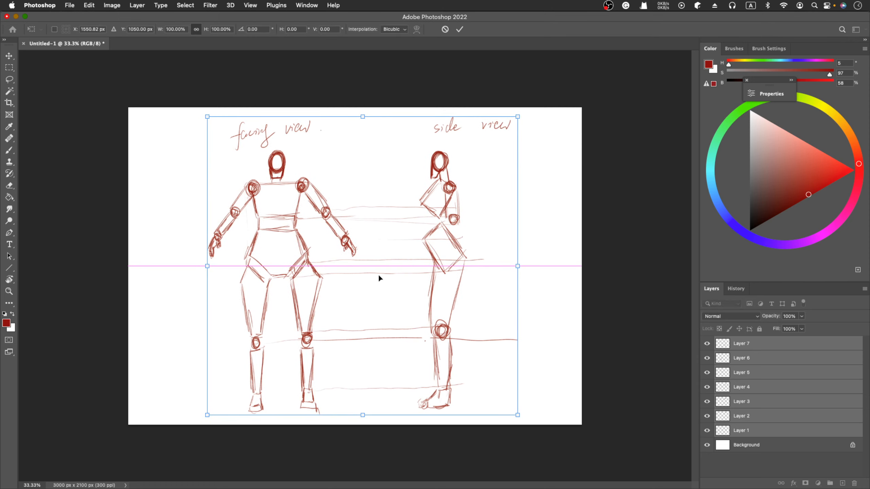
{"action": "key", "text": "Return"}
{"action": "key", "text": "t"}
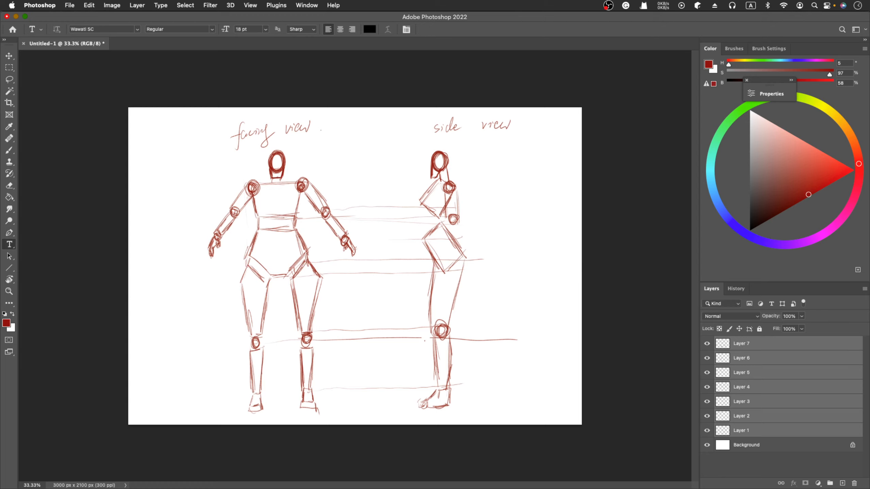